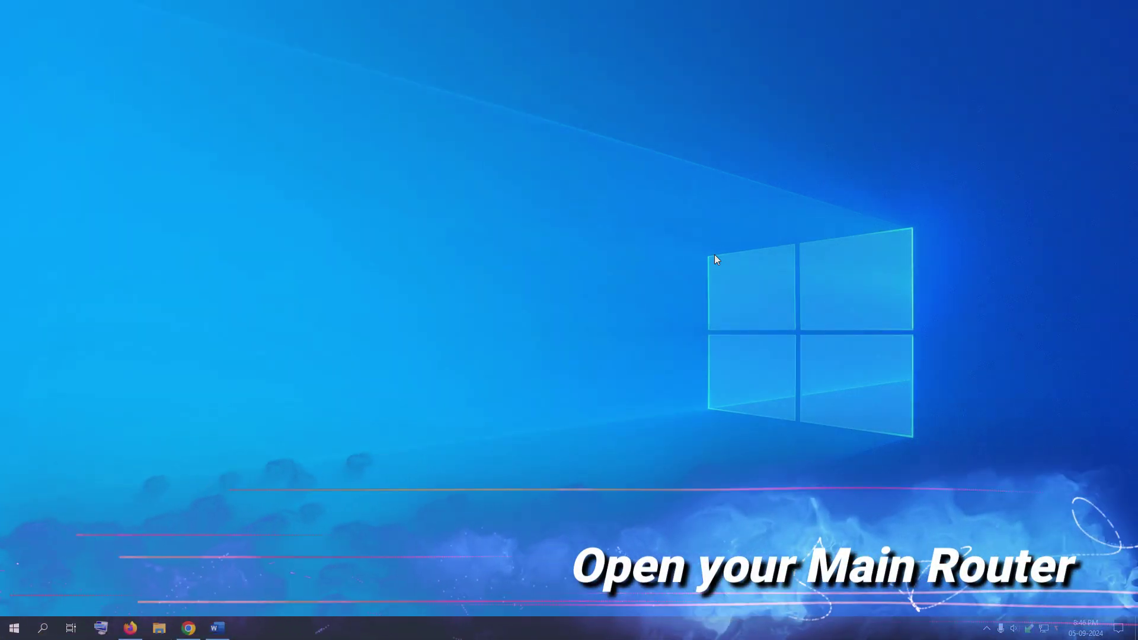
Sign in to the Archer A7 with the admin password and open its Basic Wireless settings.
click(130, 627)
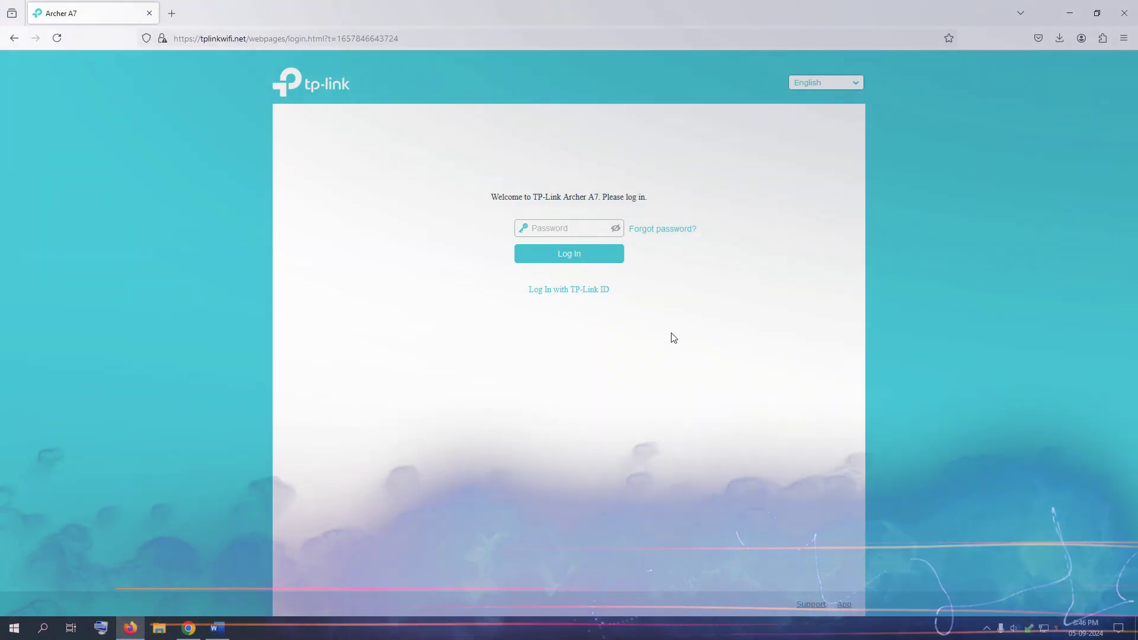
key(ctrl+v)
click(576, 256)
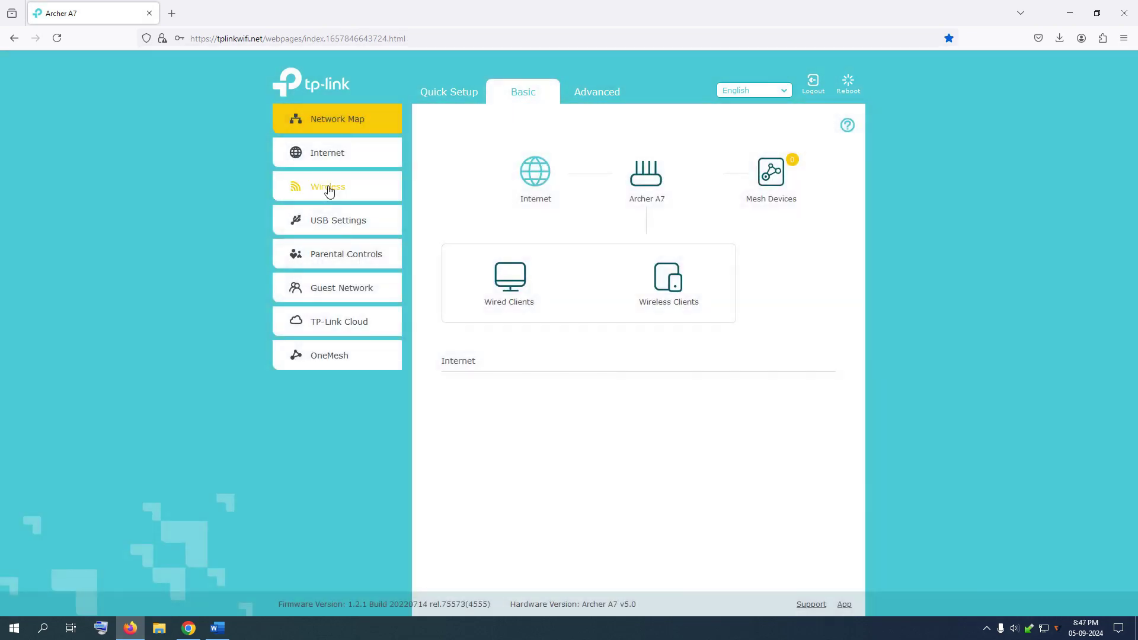
click(328, 186)
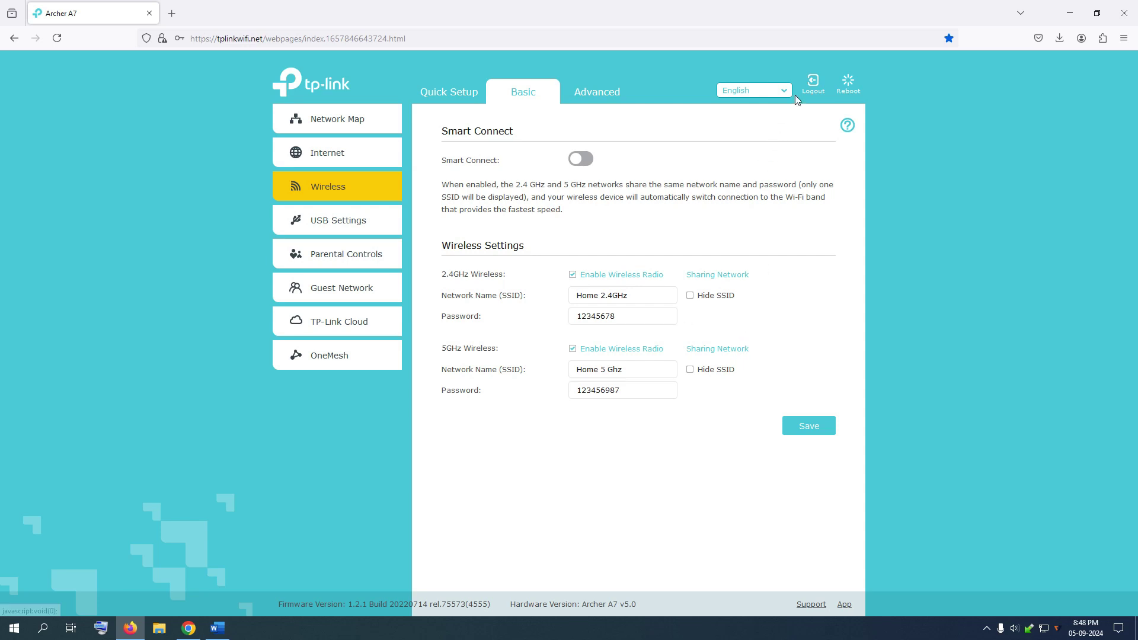
Log out of the Archer A7 web management and confirm the logout.
click(812, 84)
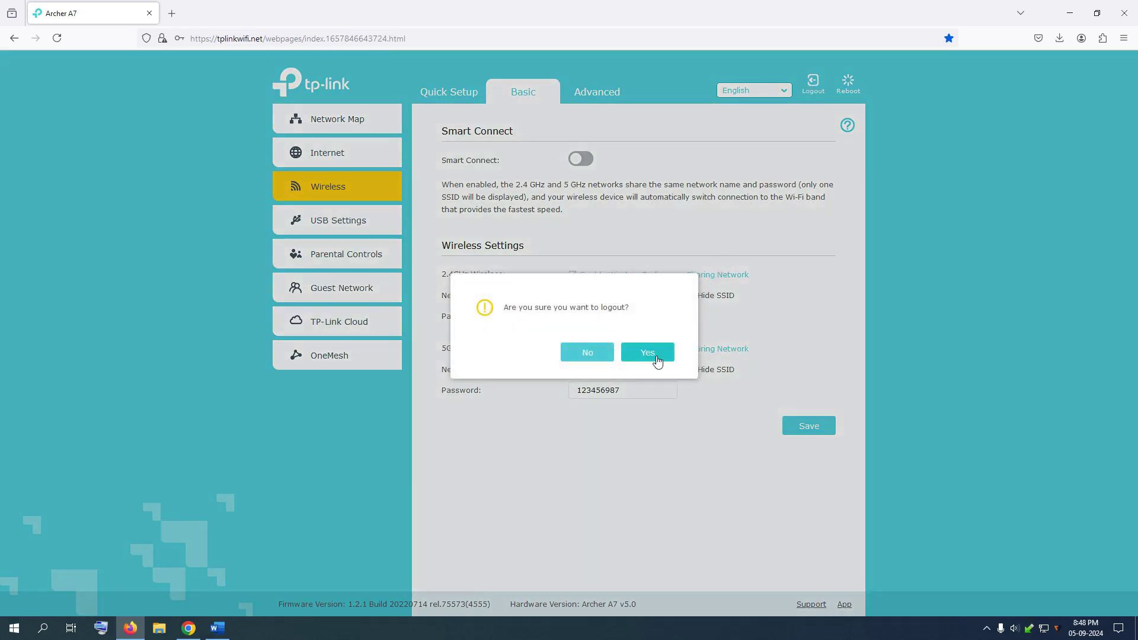
click(654, 354)
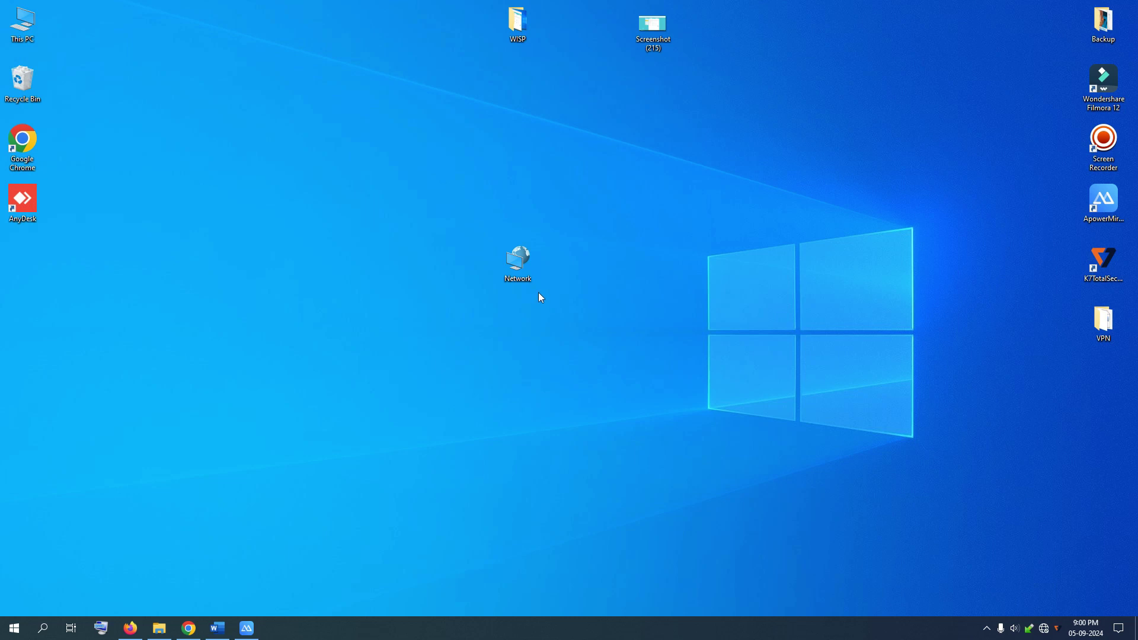
Open Network Connections through the Network and Sharing Center's Change adapter settings.
right_click(518, 264)
click(554, 389)
click(284, 208)
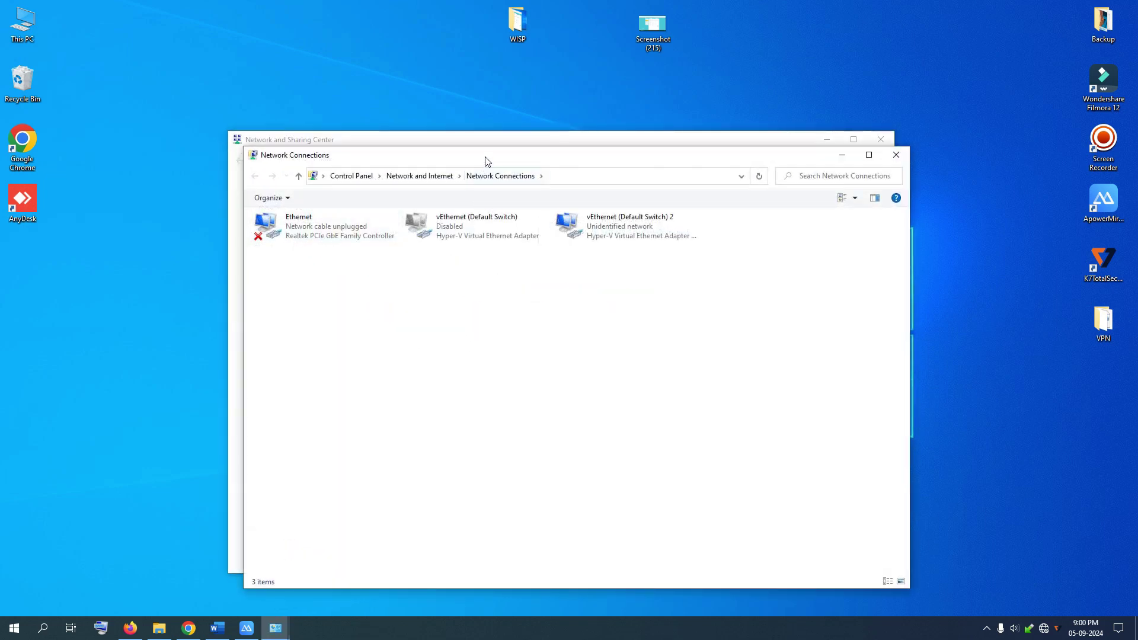
drag(484, 158, 565, 198)
click(880, 139)
drag(739, 197, 993, 217)
Open the Ethernet adapter's Internet Protocol Version 4 (TCP/IPv4) properties.
right_click(639, 296)
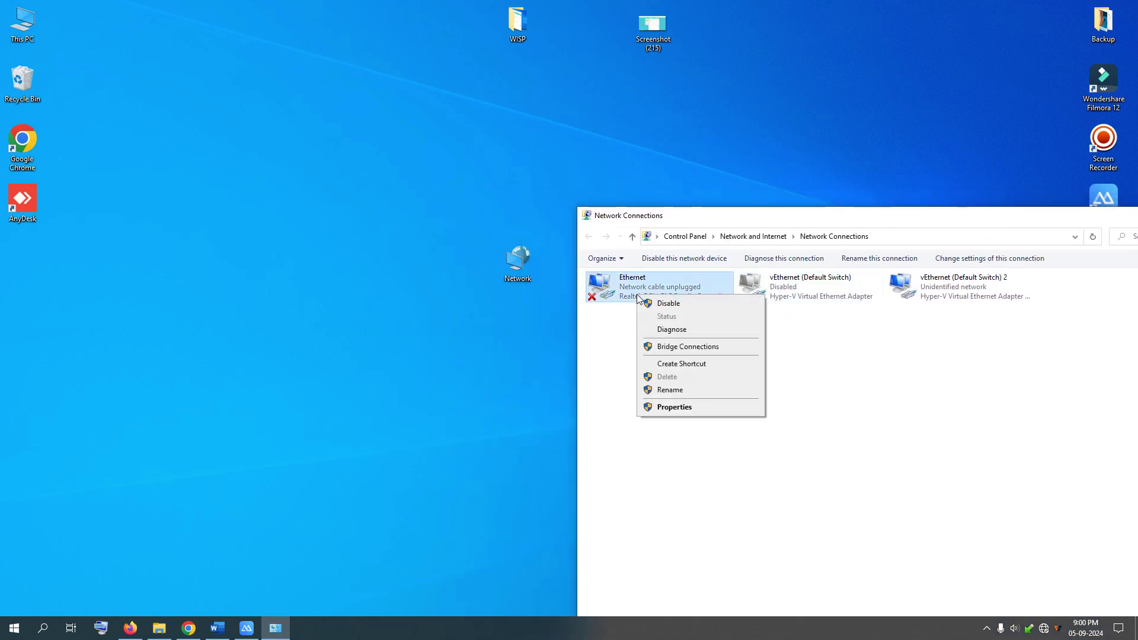
click(674, 408)
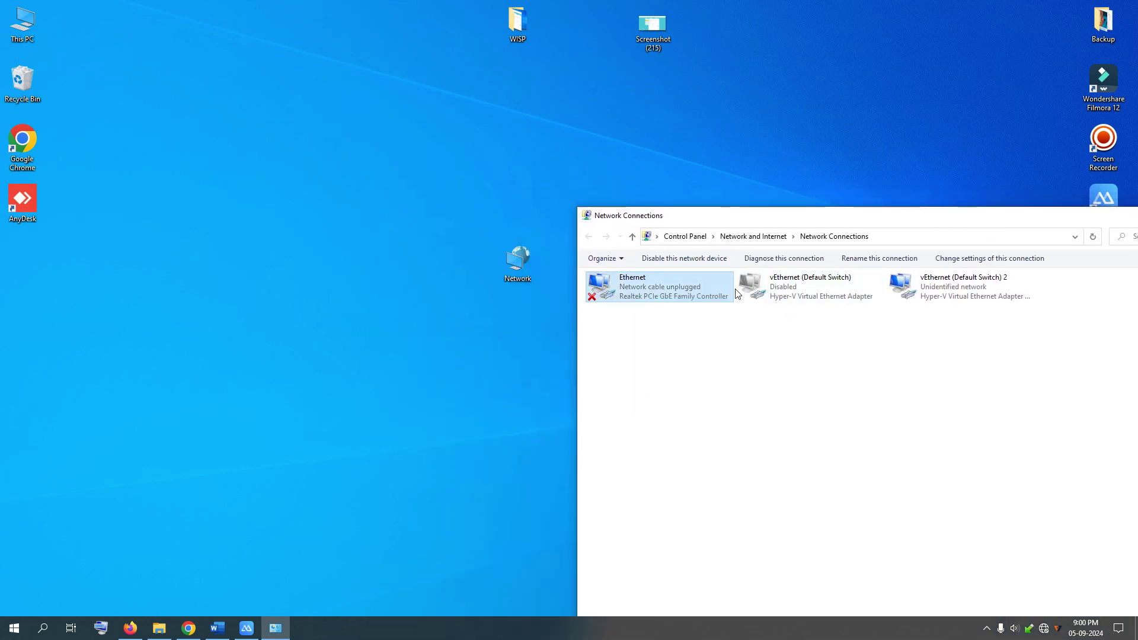
drag(699, 272, 736, 220)
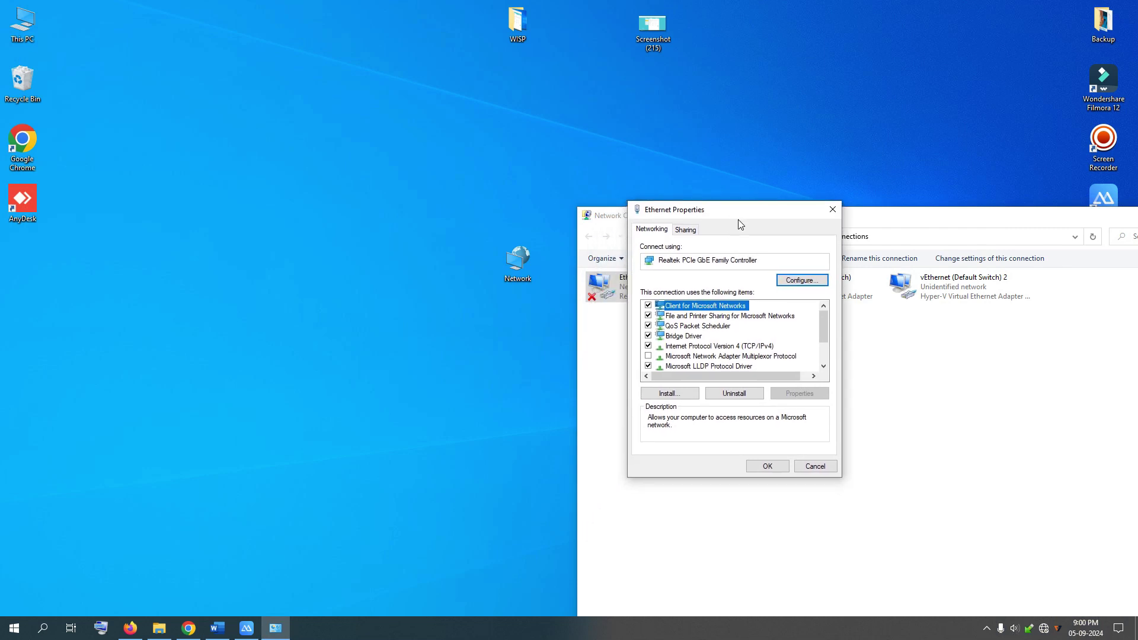
click(747, 346)
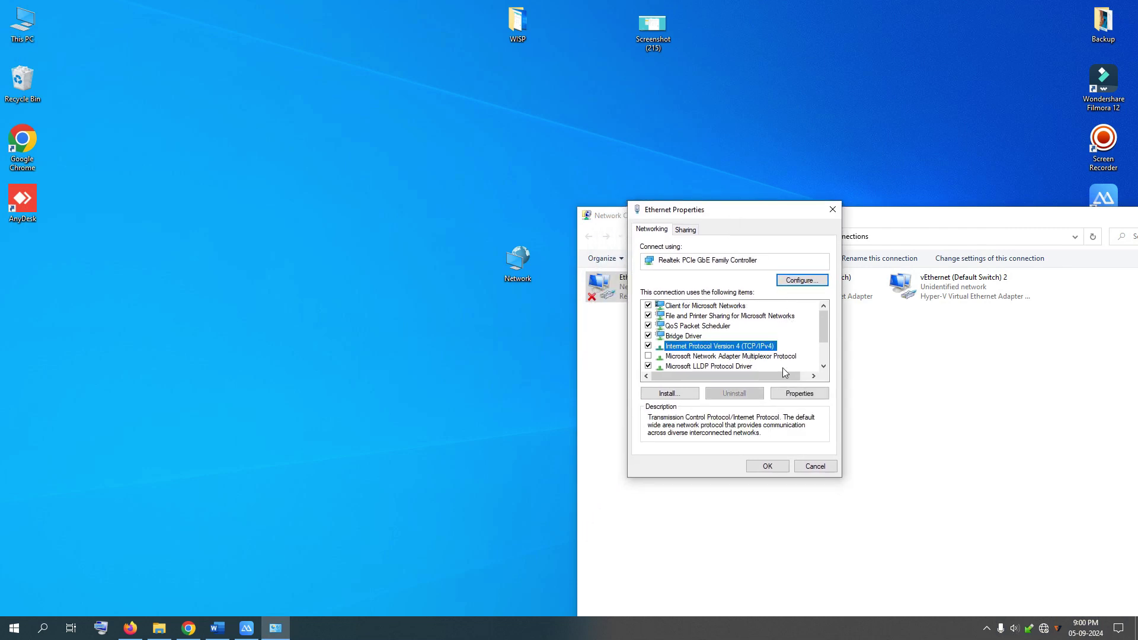
click(800, 393)
drag(695, 290, 711, 284)
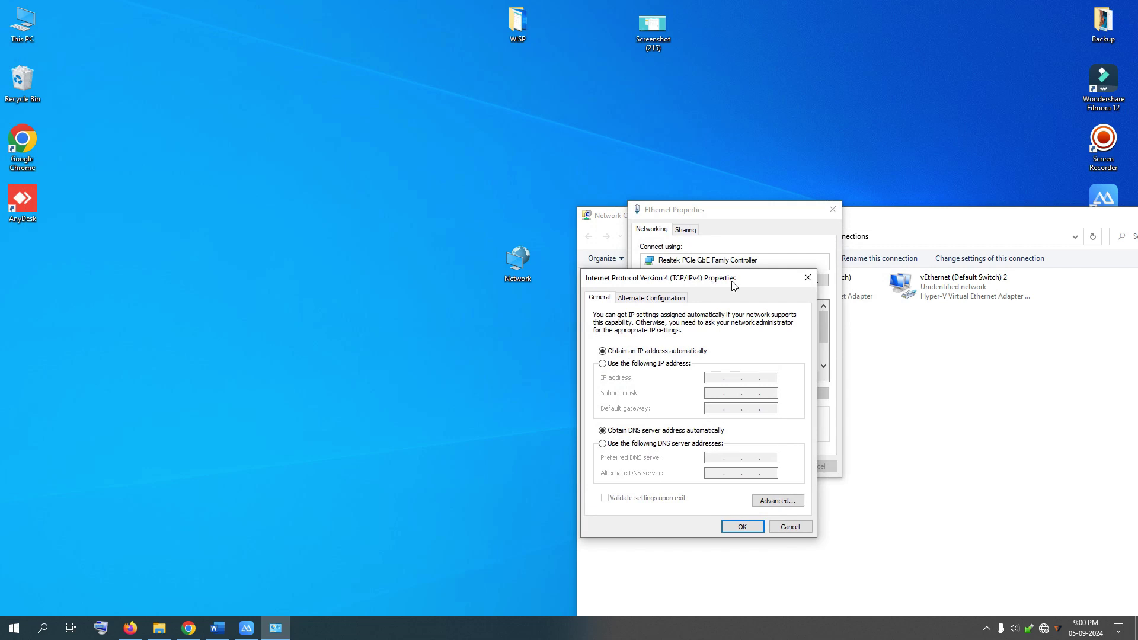
Set Ethernet IPv4 to obtain IP and DNS server addresses automatically, then click OK.
click(650, 363)
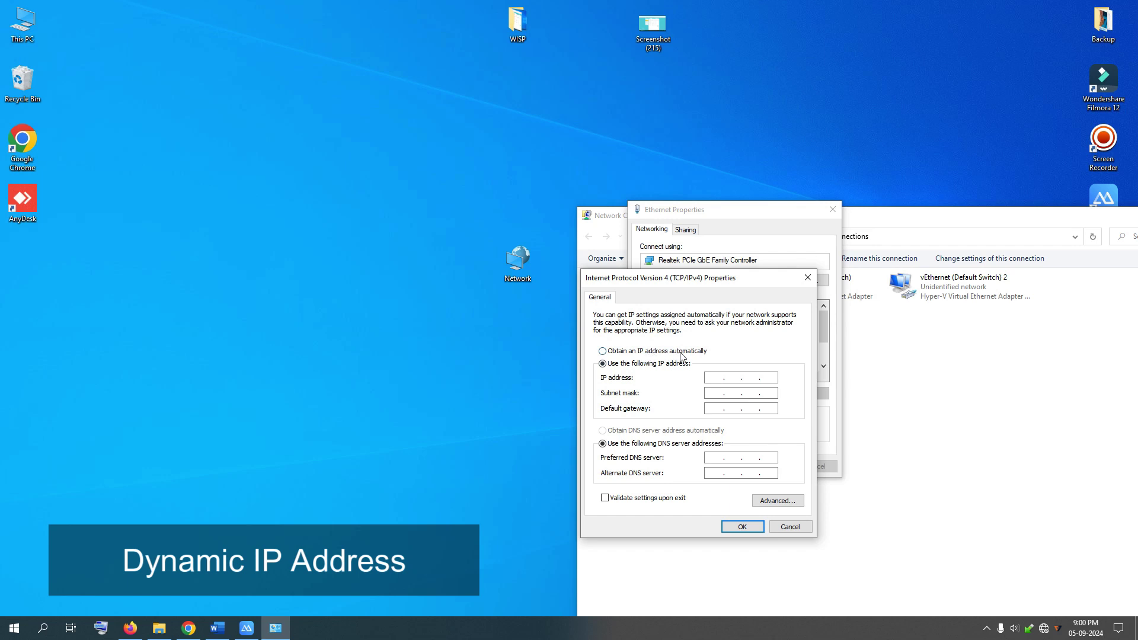
click(681, 357)
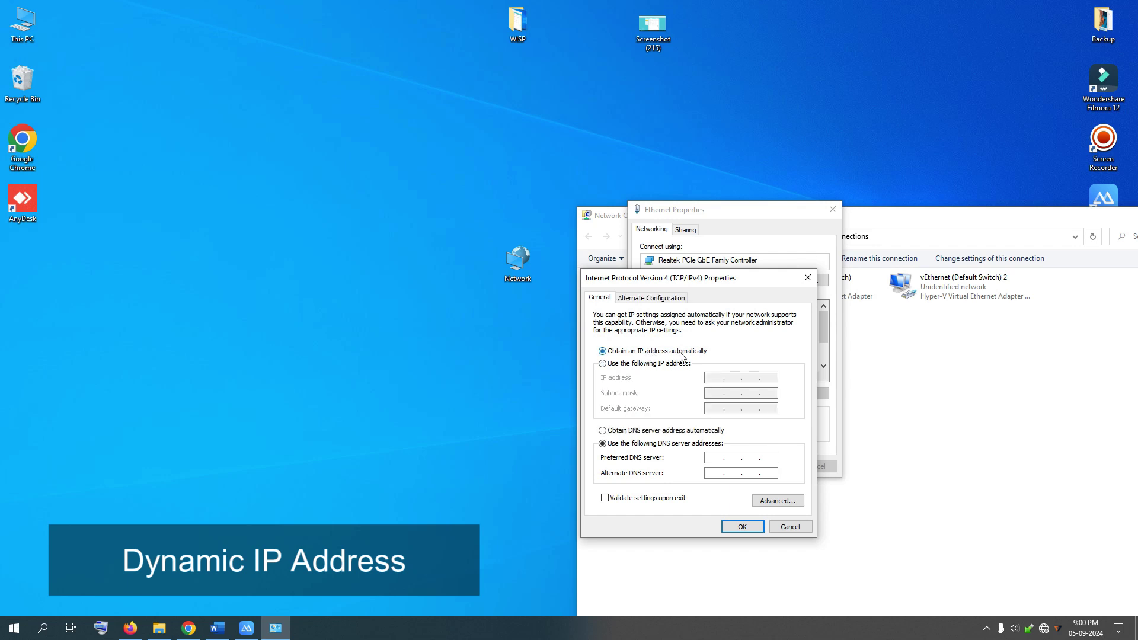
click(635, 432)
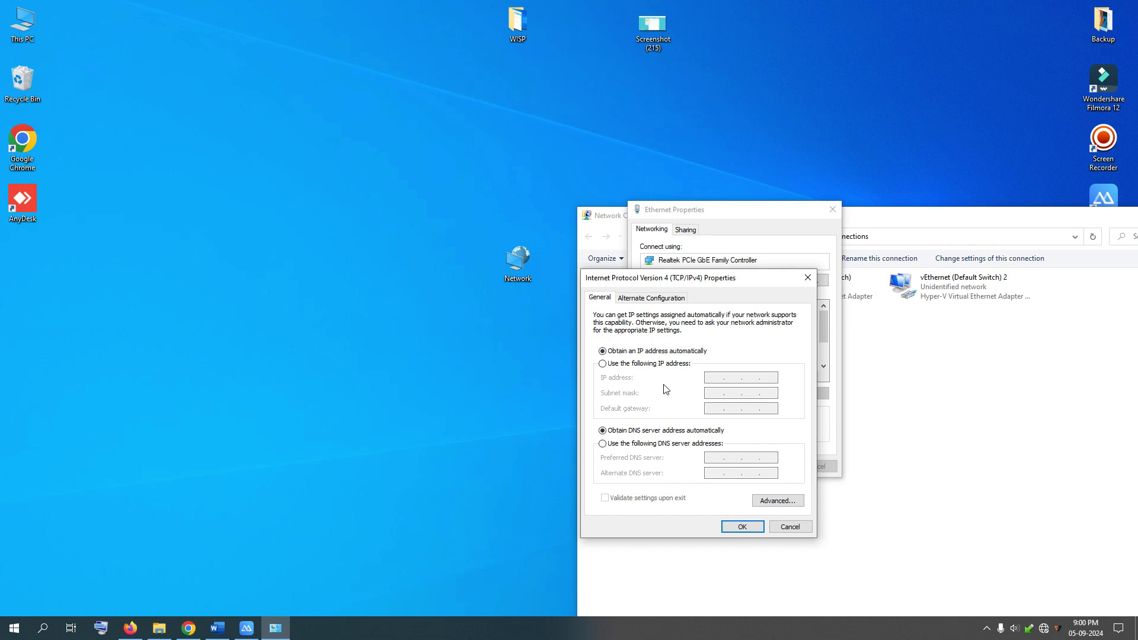
click(741, 526)
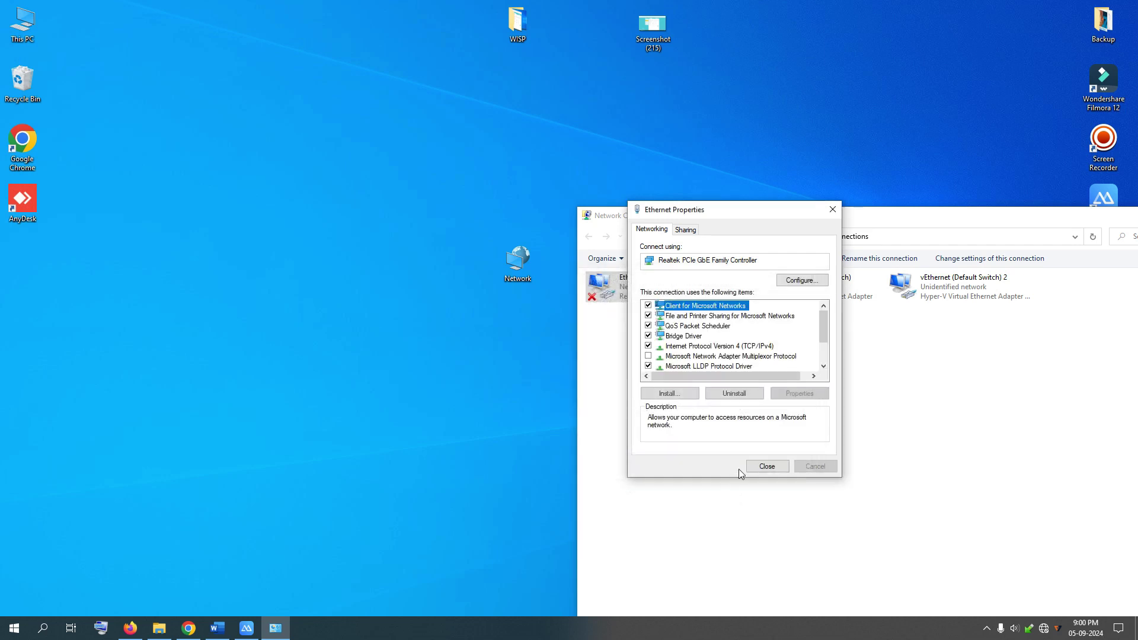
Close Ethernet Properties and refresh so Ethernet shows connected to Network 3.
click(761, 467)
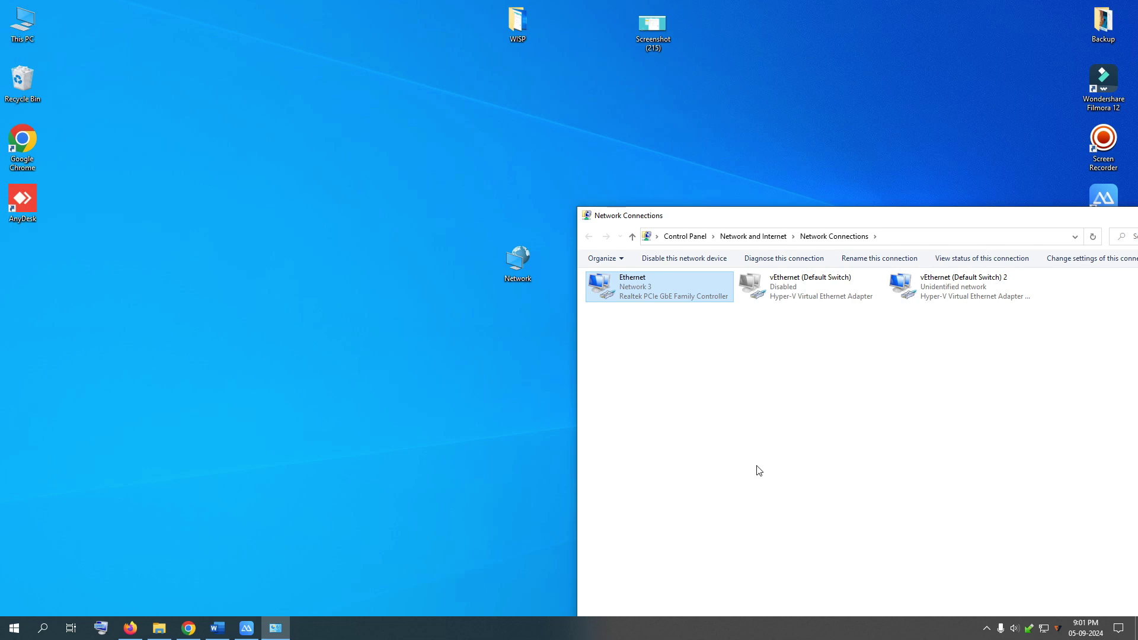
drag(873, 215, 790, 168)
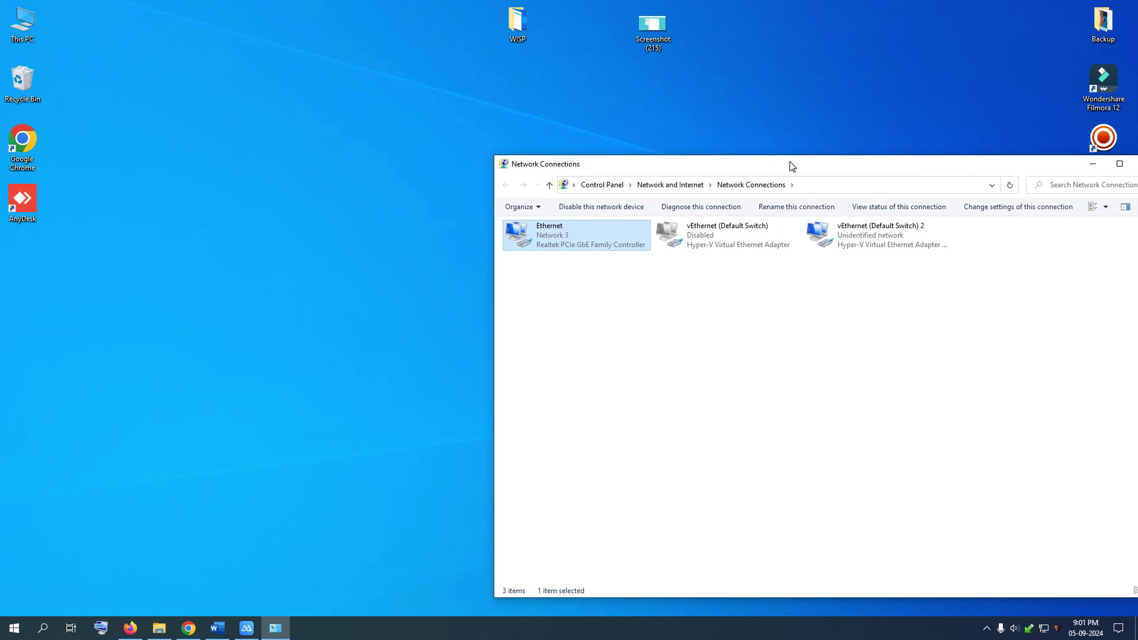
right_click(252, 230)
click(279, 266)
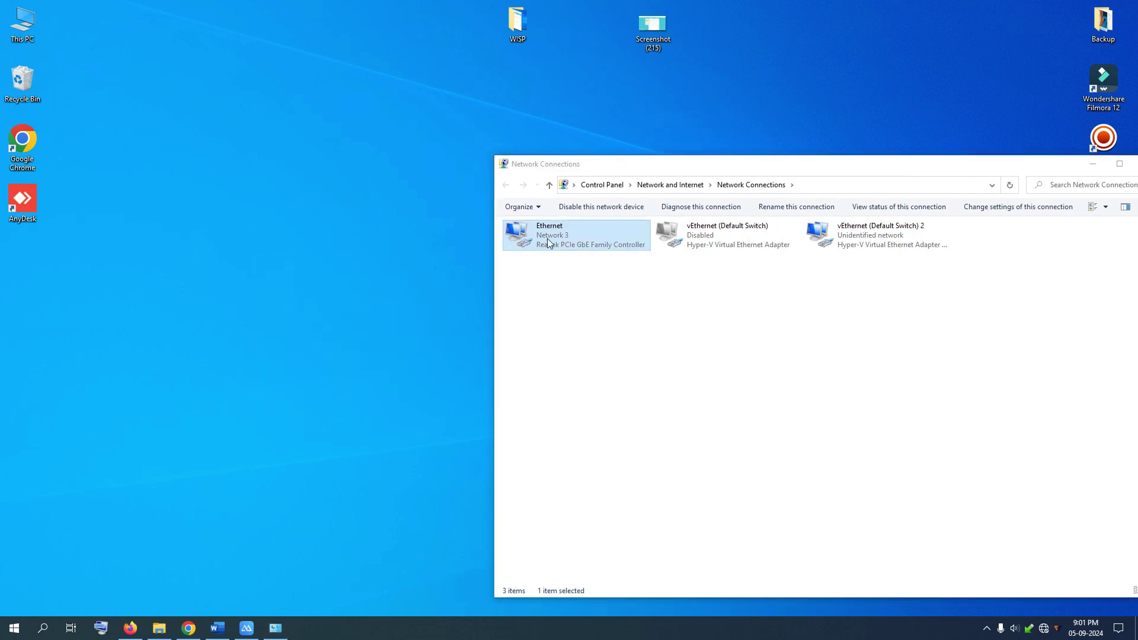
mouse_move(1043, 628)
Open the TL-WR840N login page in Chrome and check the address 192.168.0.1.
click(190, 631)
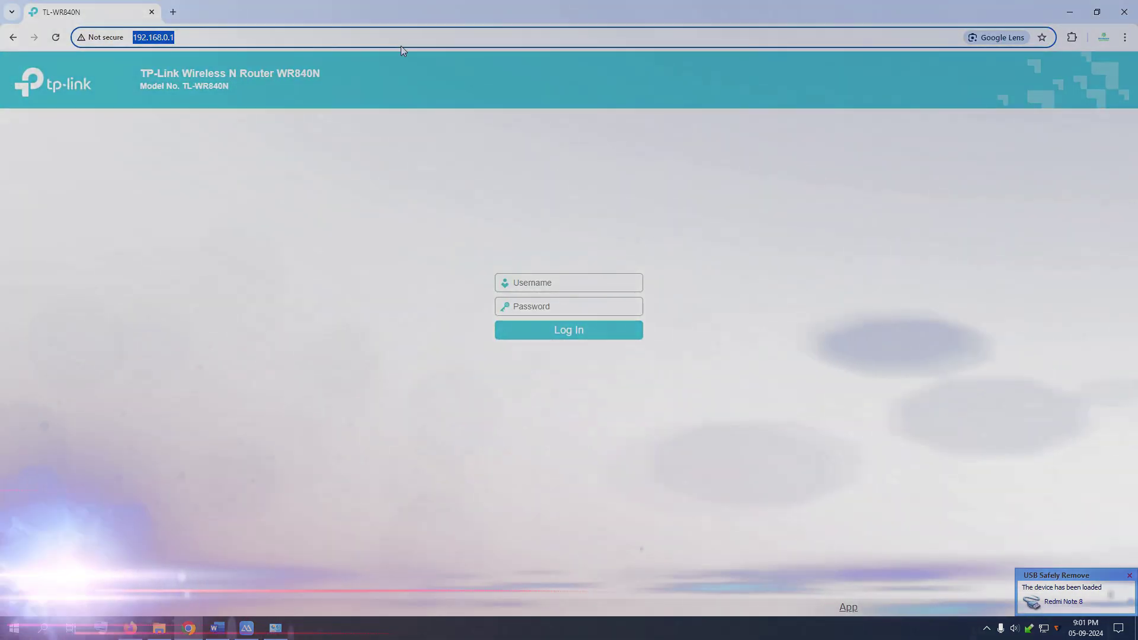
click(422, 33)
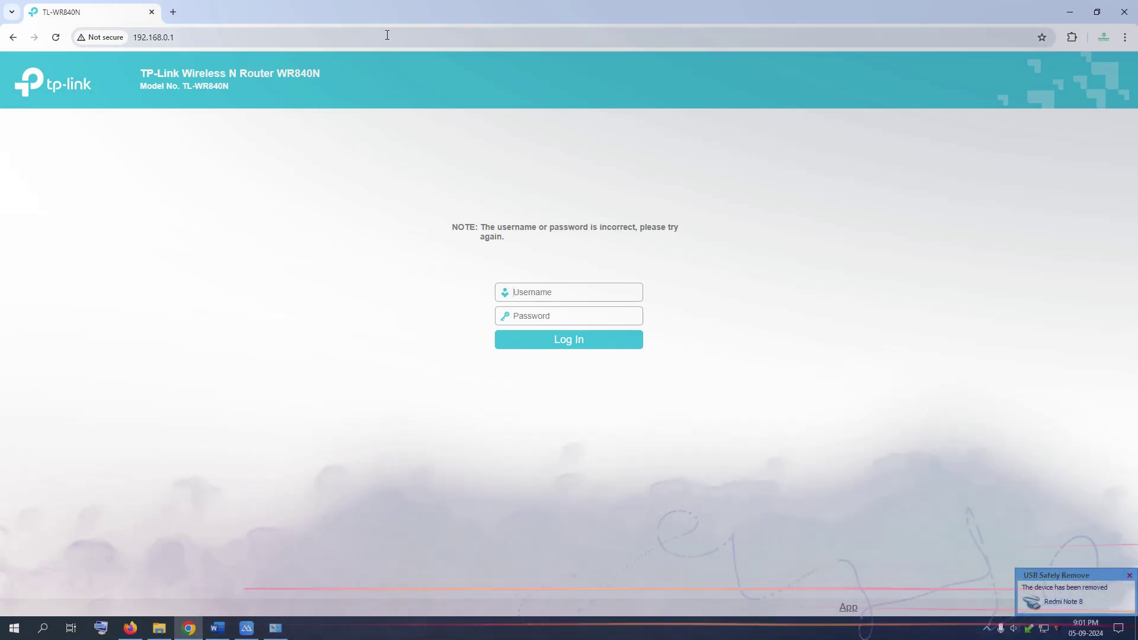
click(383, 40)
click(390, 38)
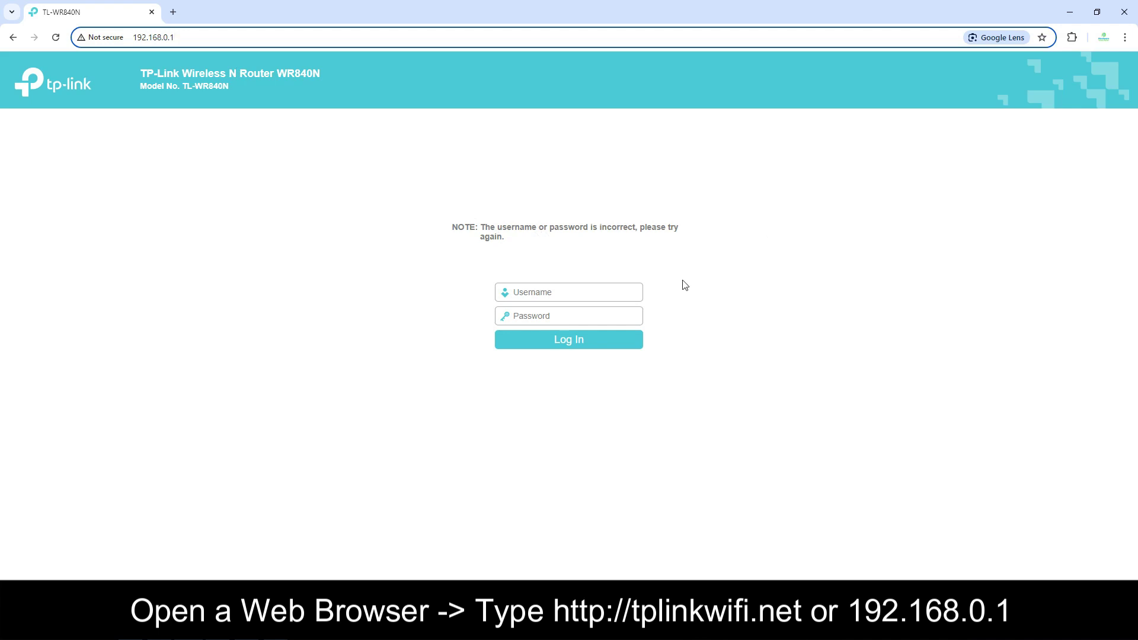
Enter username 'admin' and the default login password.
click(1006, 294)
click(633, 287)
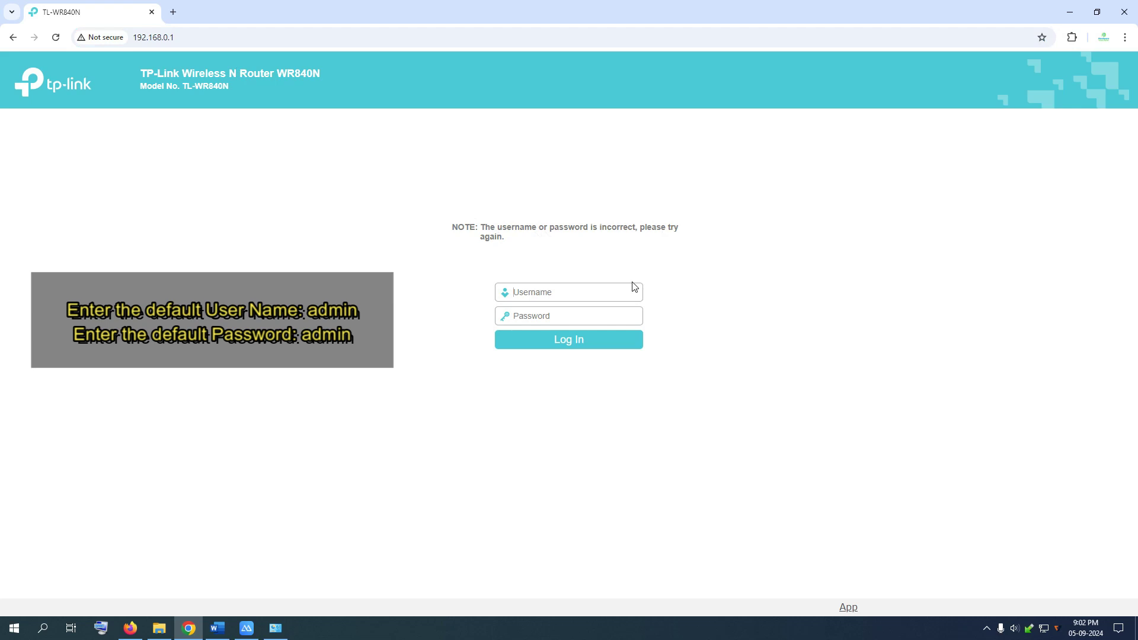
text(admin)
key(Tab)
Log in to the TL-WR840N and open the Operation Mode page.
click(567, 343)
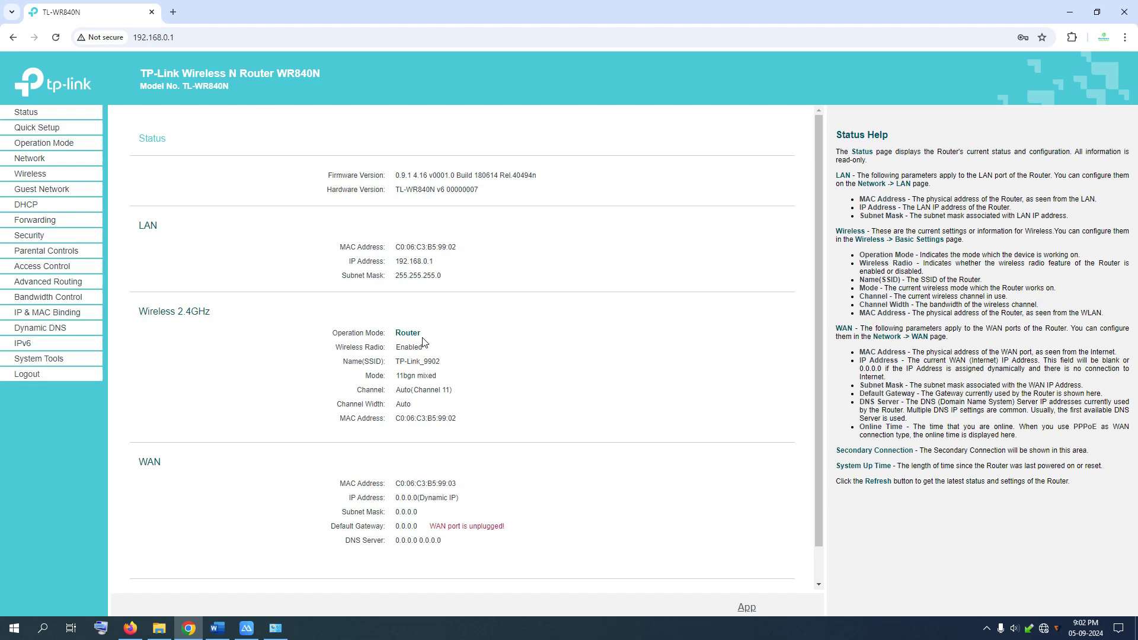
click(60, 150)
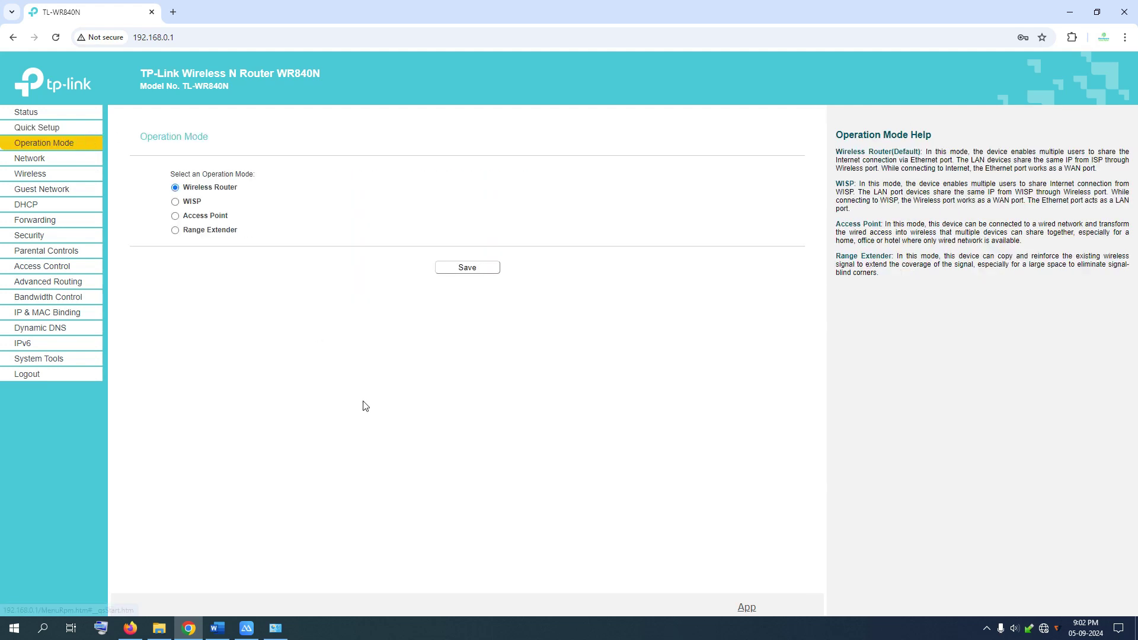
Switch the operation mode to WISP, save, and accept the required reboot.
click(176, 202)
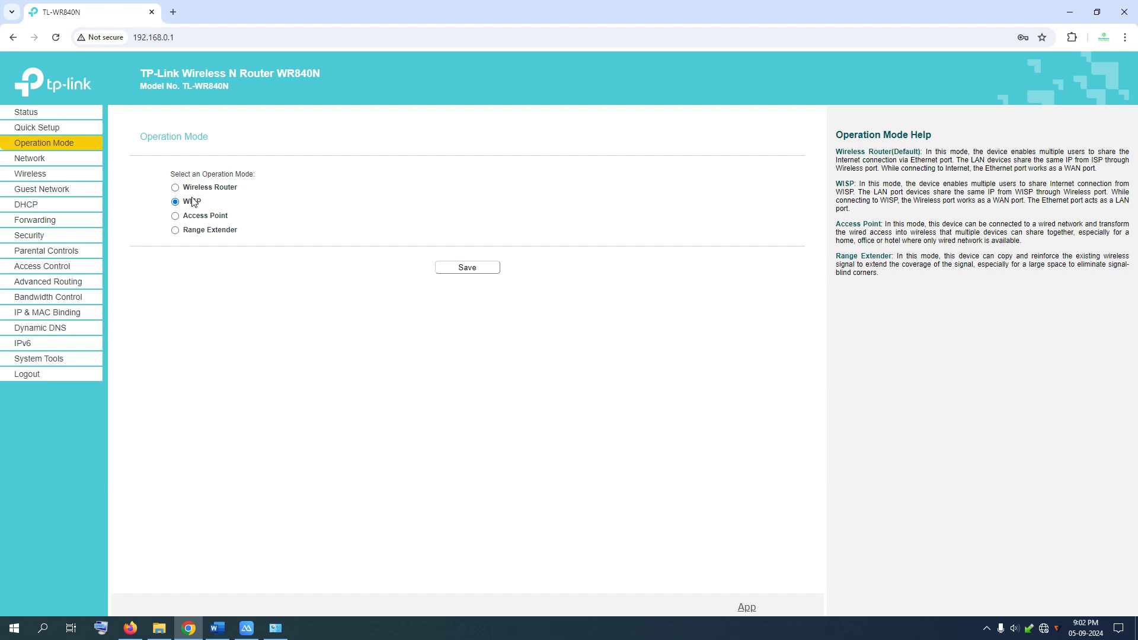
click(470, 272)
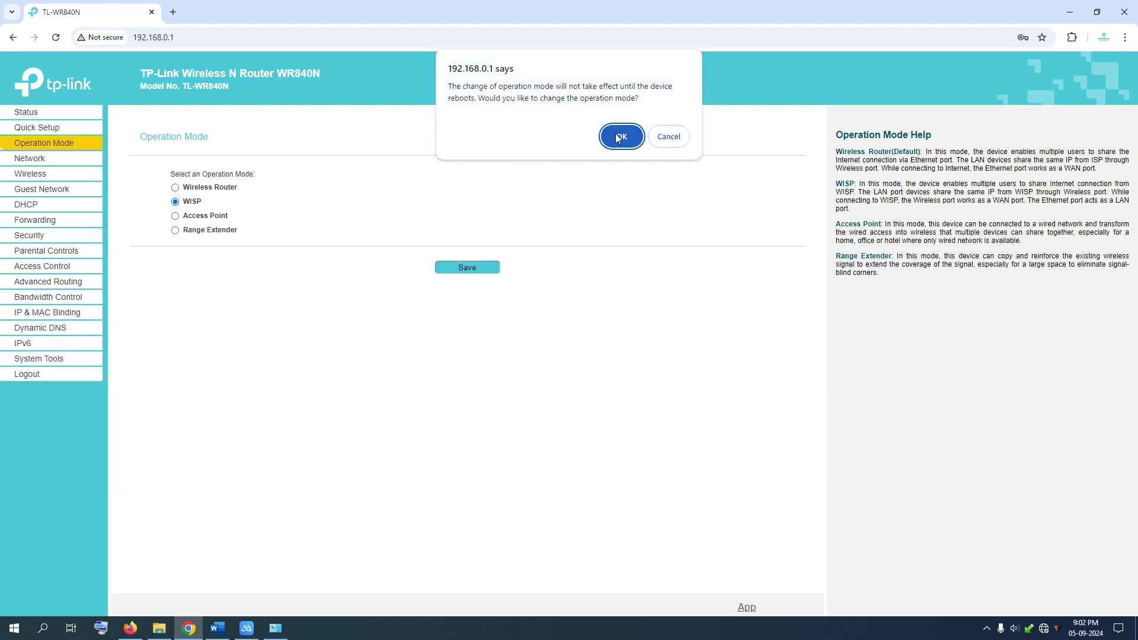
click(618, 138)
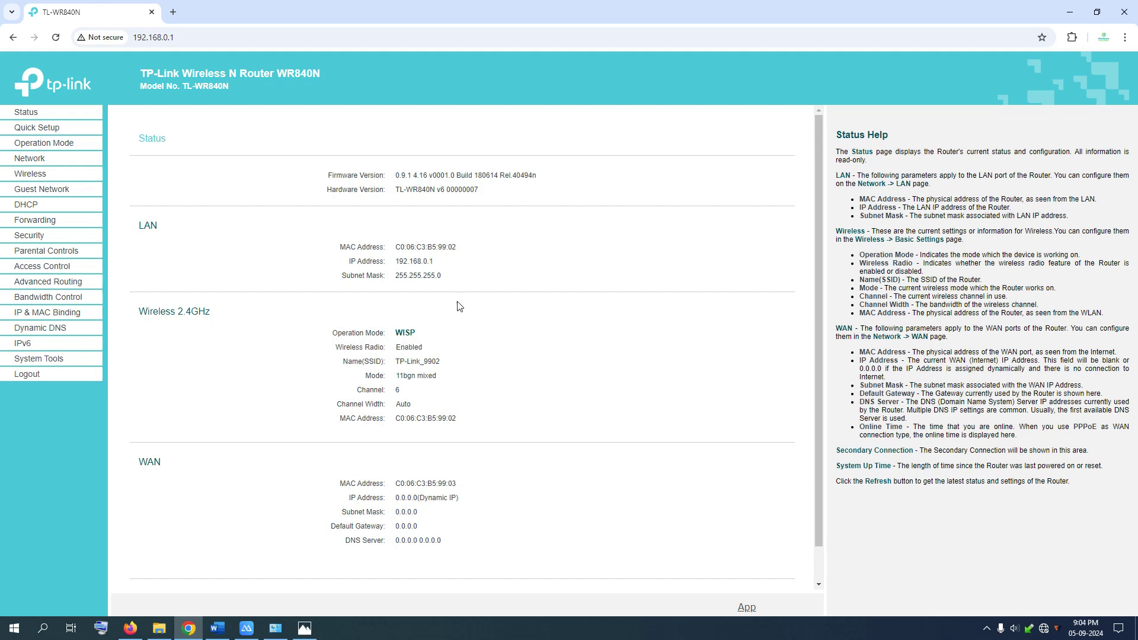
Run Quick Setup with WISP and Dynamic IP to reach the AP List showing Home 2.4GHz.
click(46, 130)
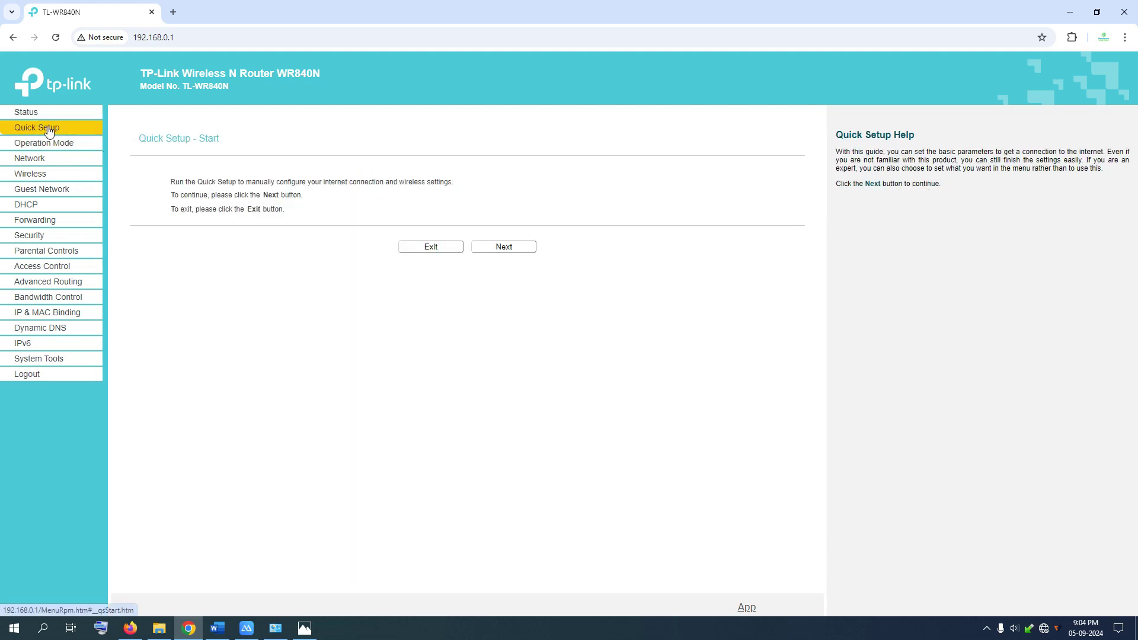
click(507, 251)
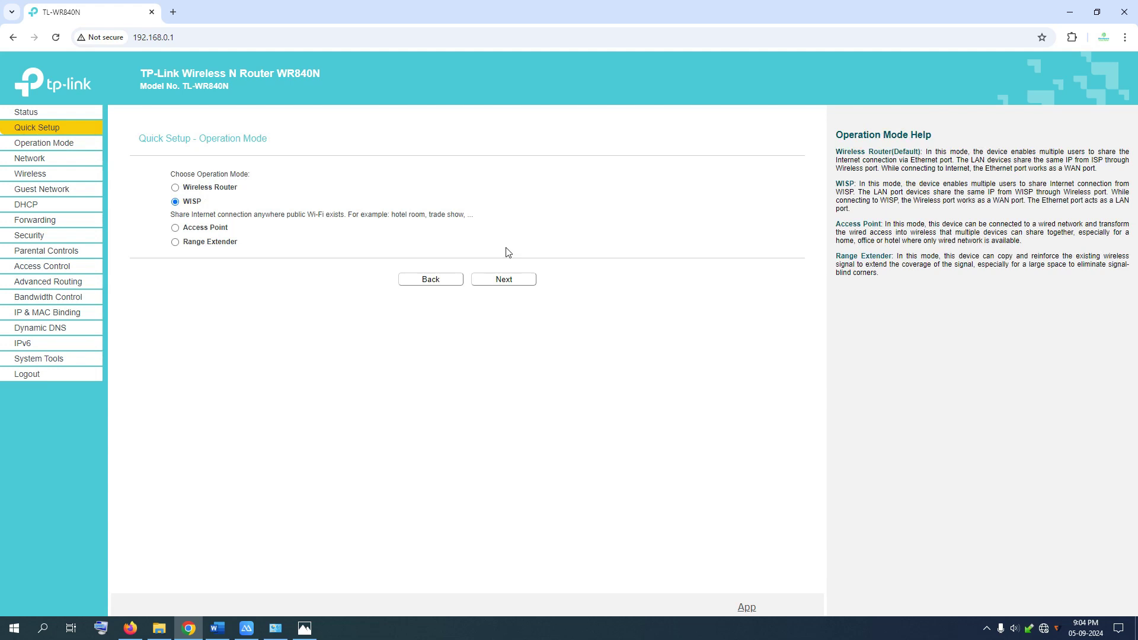
click(508, 283)
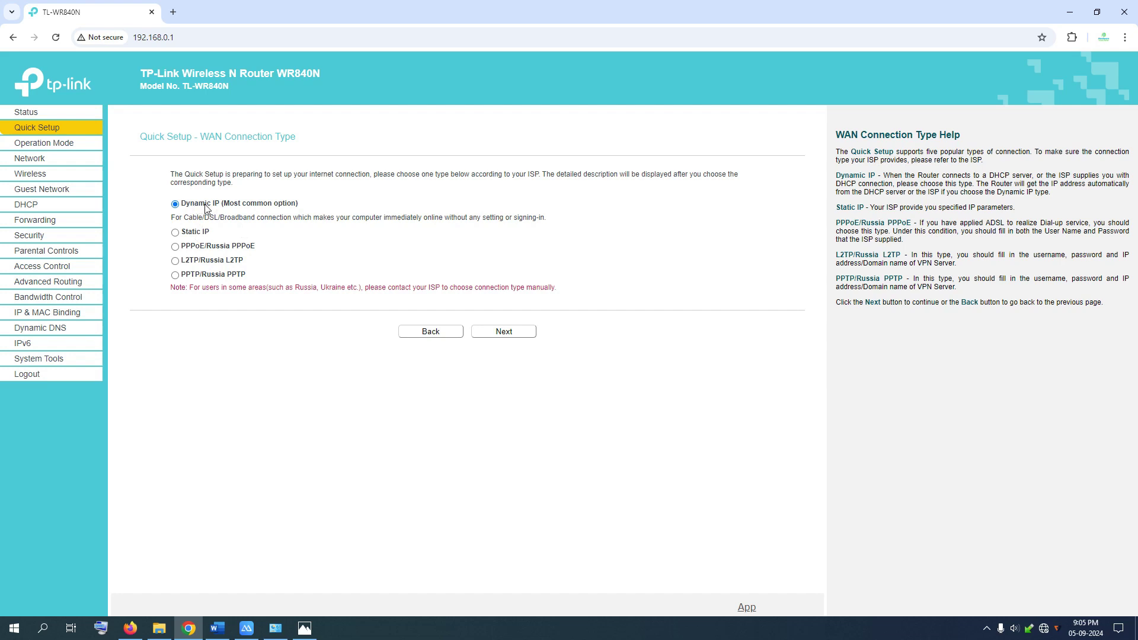
click(497, 332)
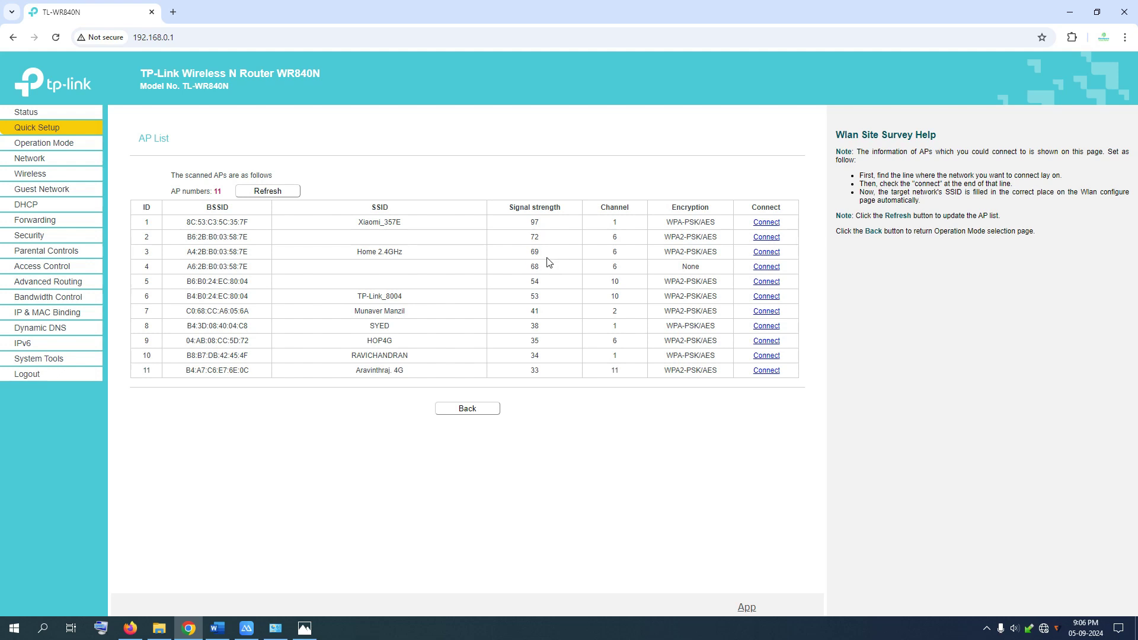
drag(363, 252, 407, 257)
click(570, 259)
mouse_move(305, 627)
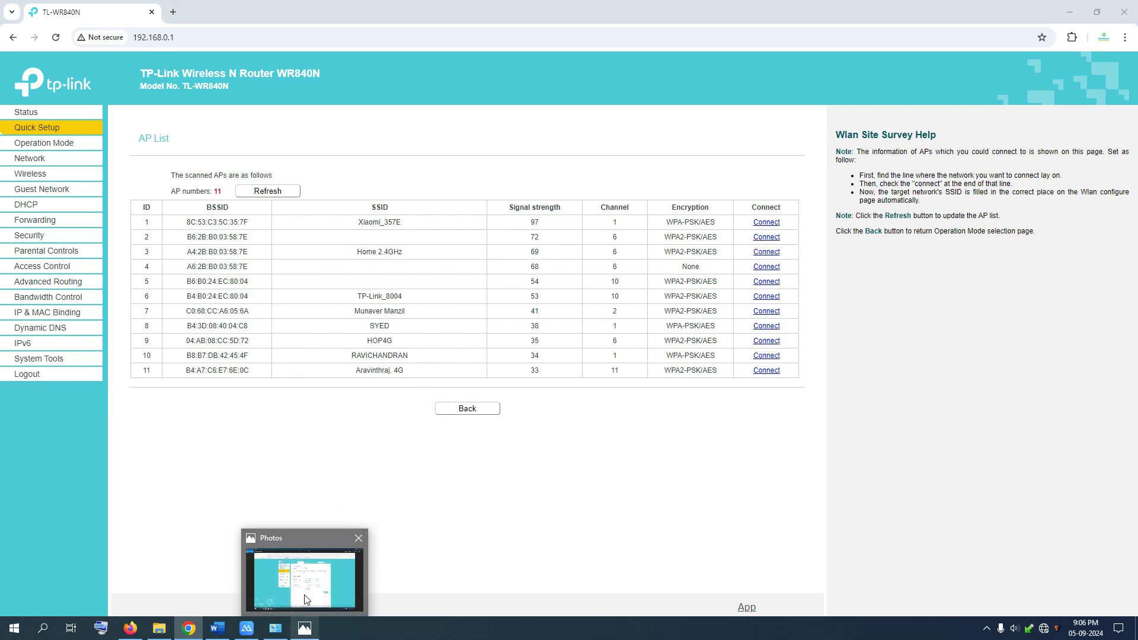
click(307, 599)
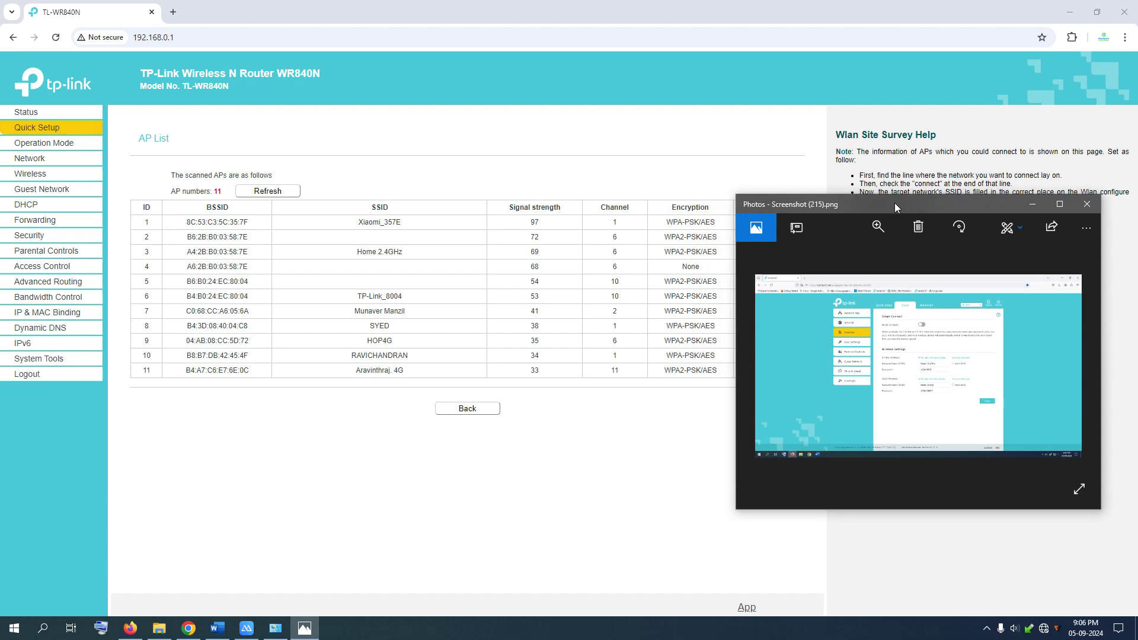
drag(895, 202, 794, 107)
drag(630, 414, 448, 570)
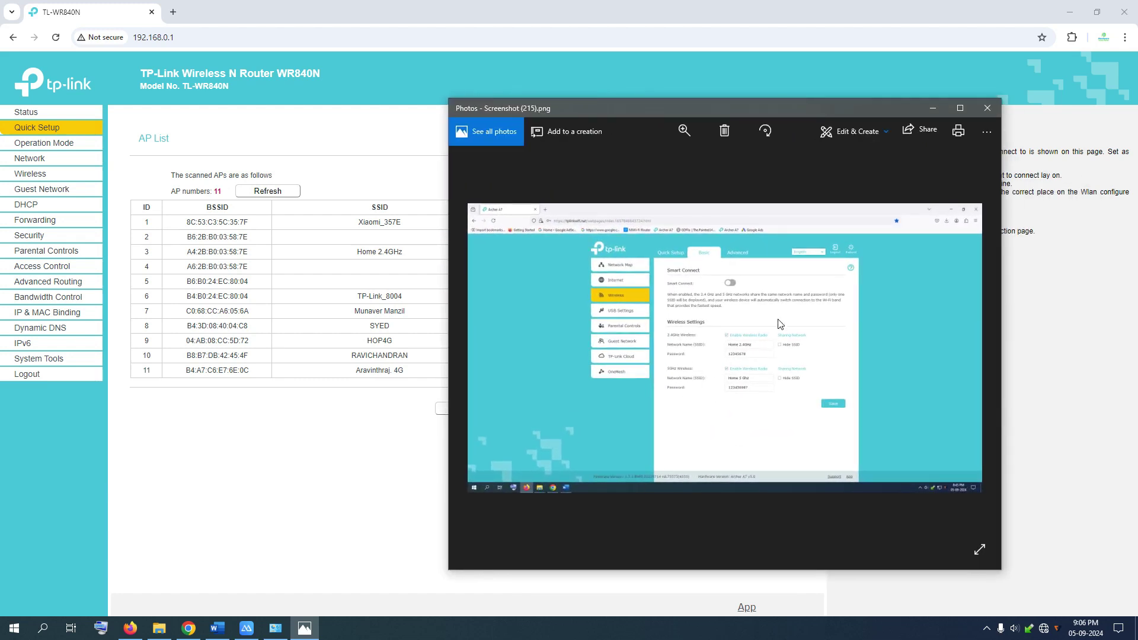
click(959, 108)
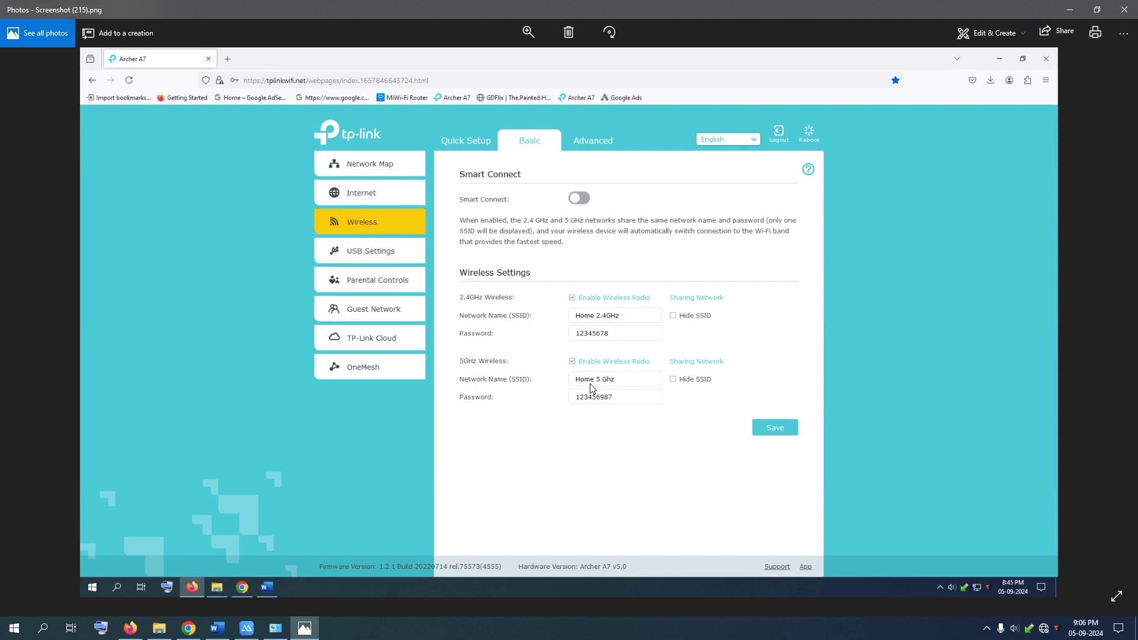
click(1068, 11)
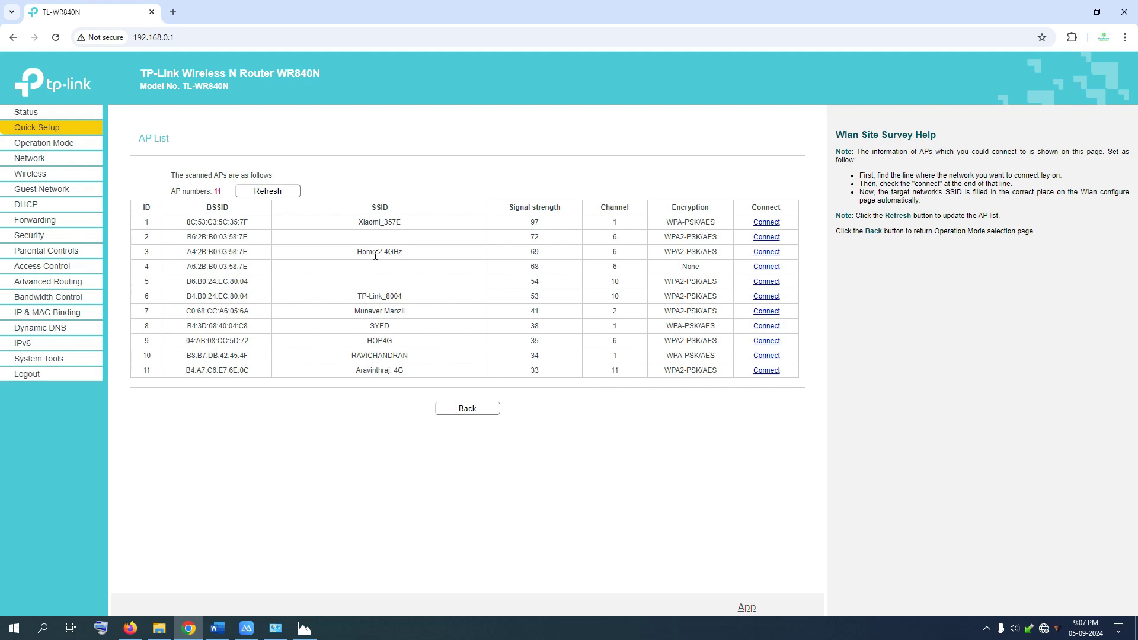
click(304, 627)
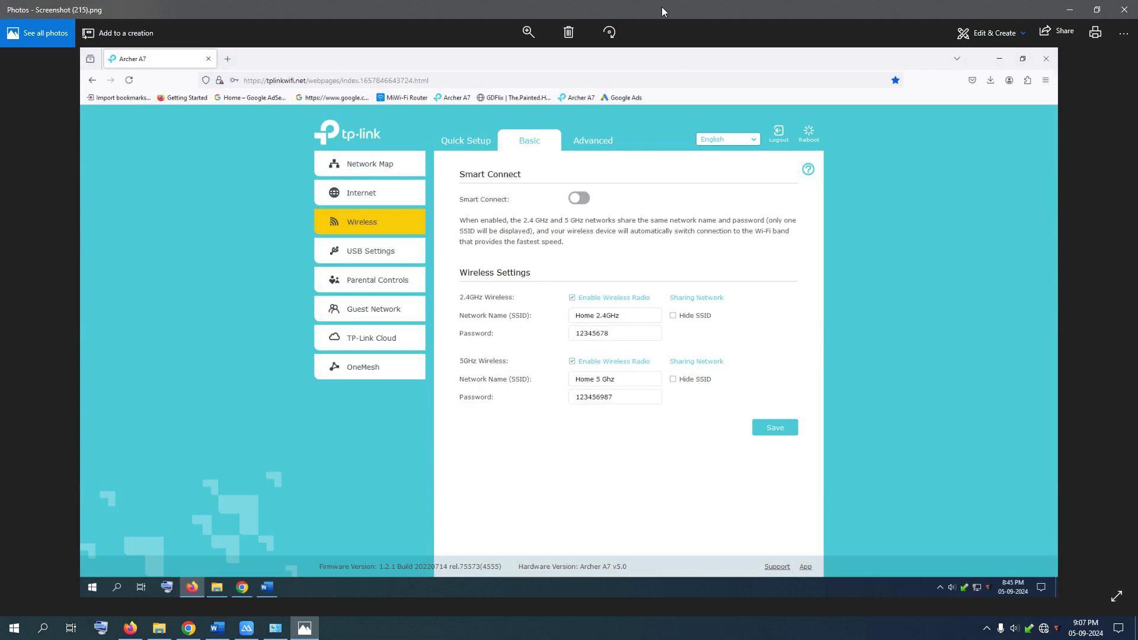
click(1070, 10)
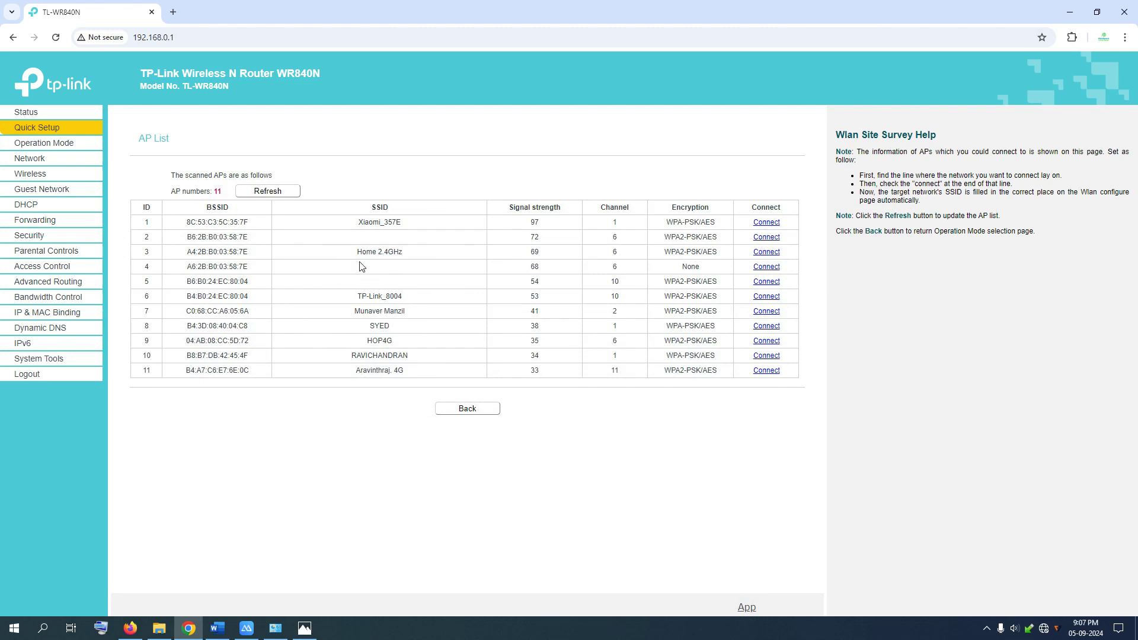
Connect to Home 2.4GHz and enter the main router's Wi-Fi password as the wireless password.
drag(357, 251, 412, 255)
click(768, 253)
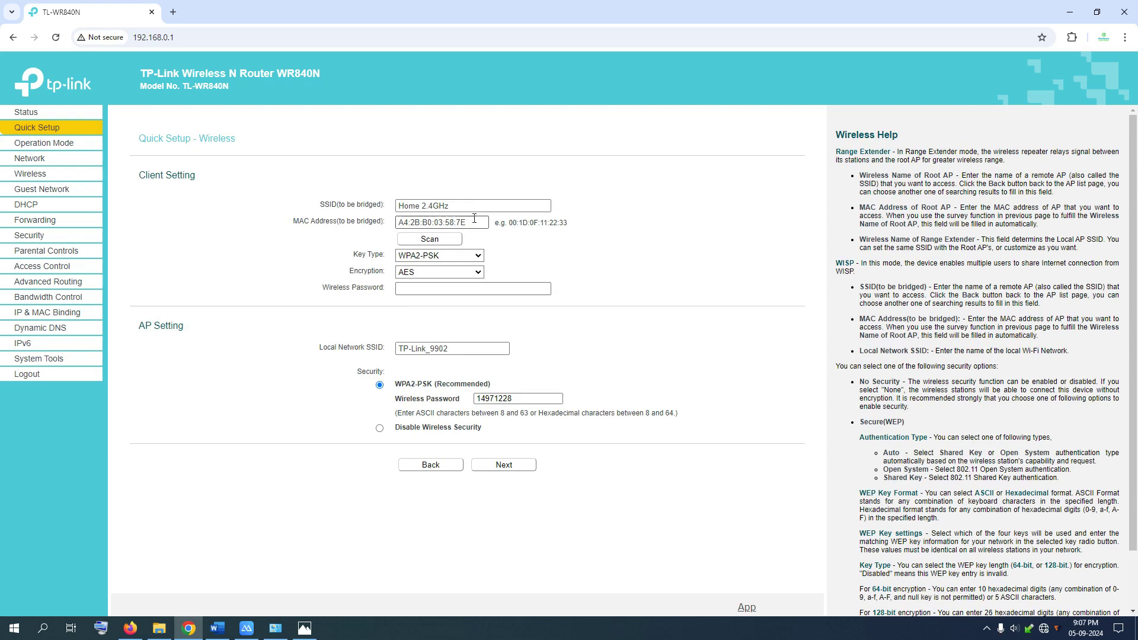
click(471, 289)
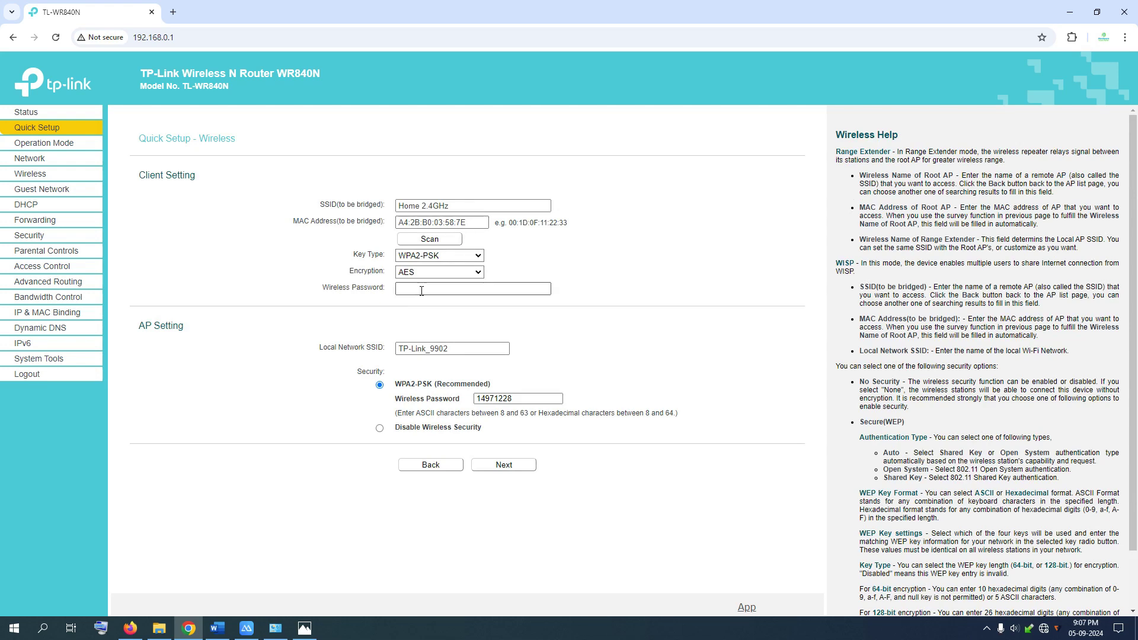
click(305, 629)
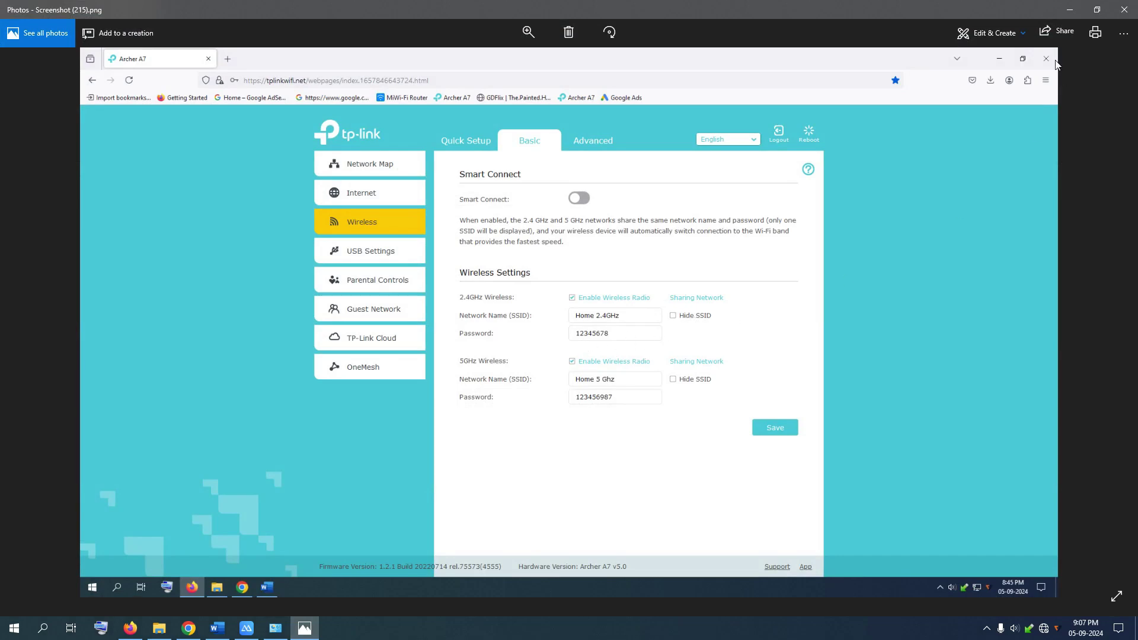
click(1070, 10)
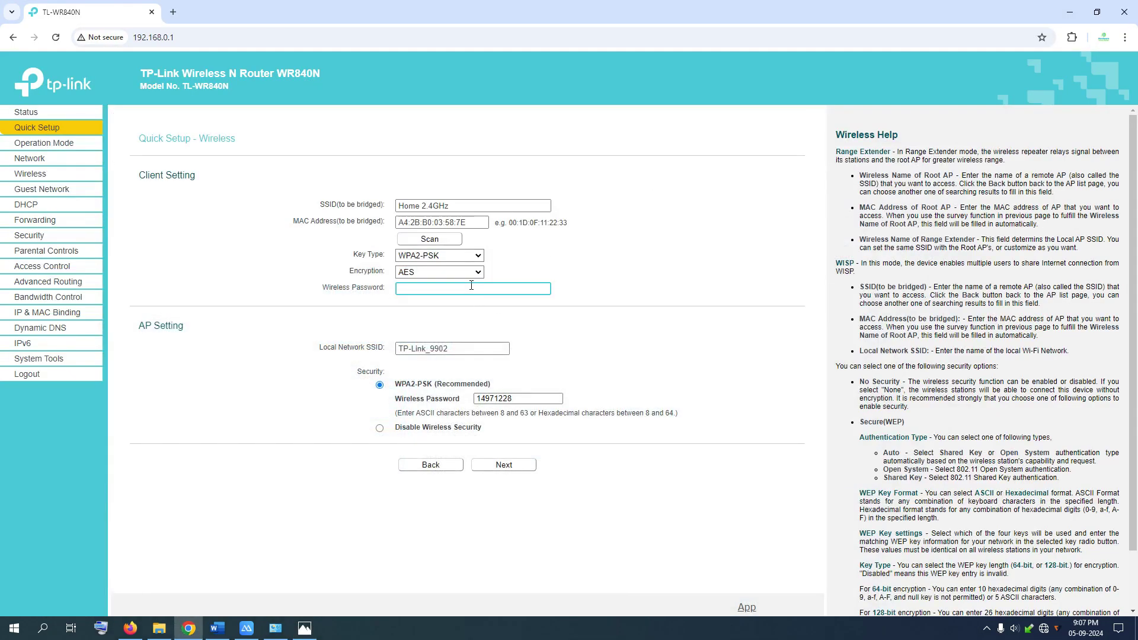
Change the local network SSID to WISP and replace the local Wi-Fi password.
drag(448, 349, 394, 353)
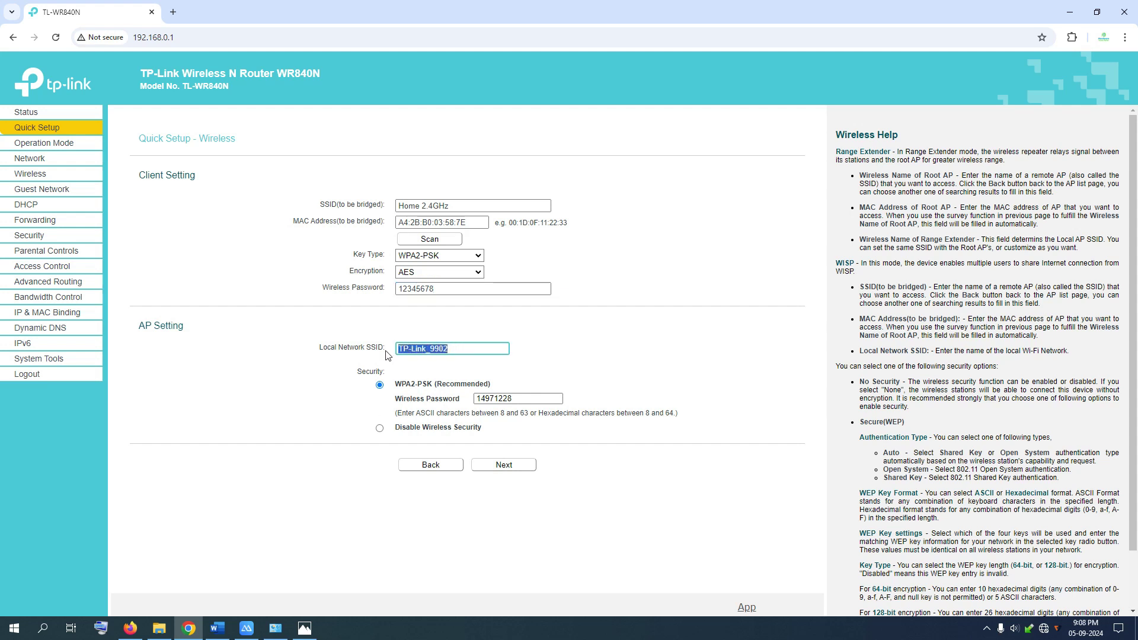
key(BackSpace)
text(WISP)
drag(557, 399, 433, 415)
key(BackSpace)
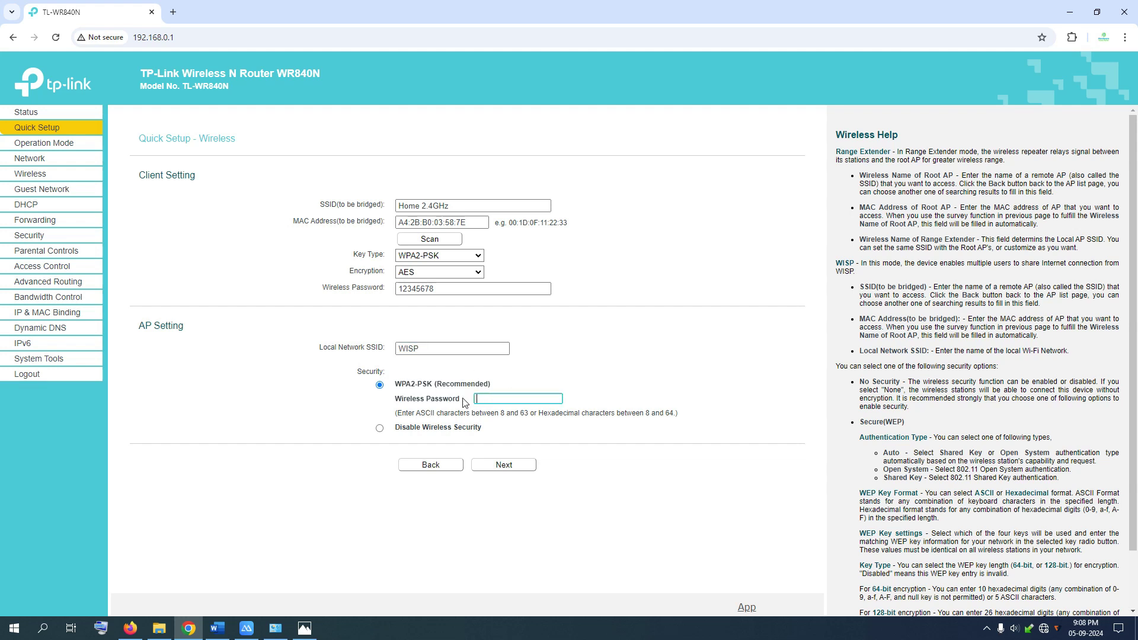
click(628, 347)
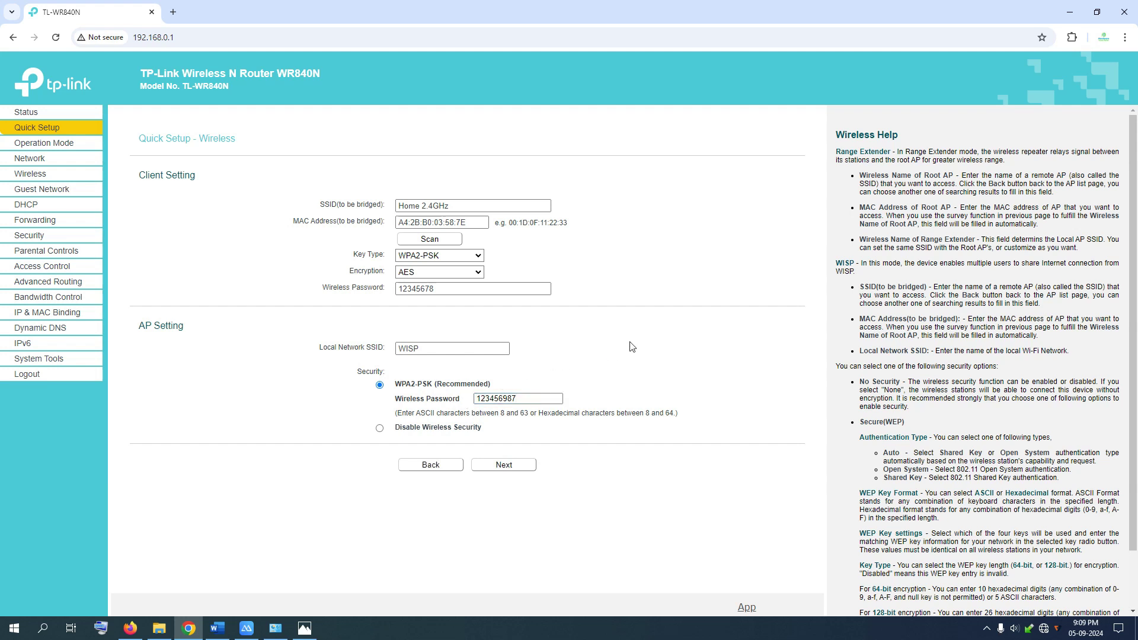
Continue past the wireless settings and start a ping command in the Windows Run box.
click(441, 349)
click(531, 394)
click(510, 471)
key(super+r)
text(ping)
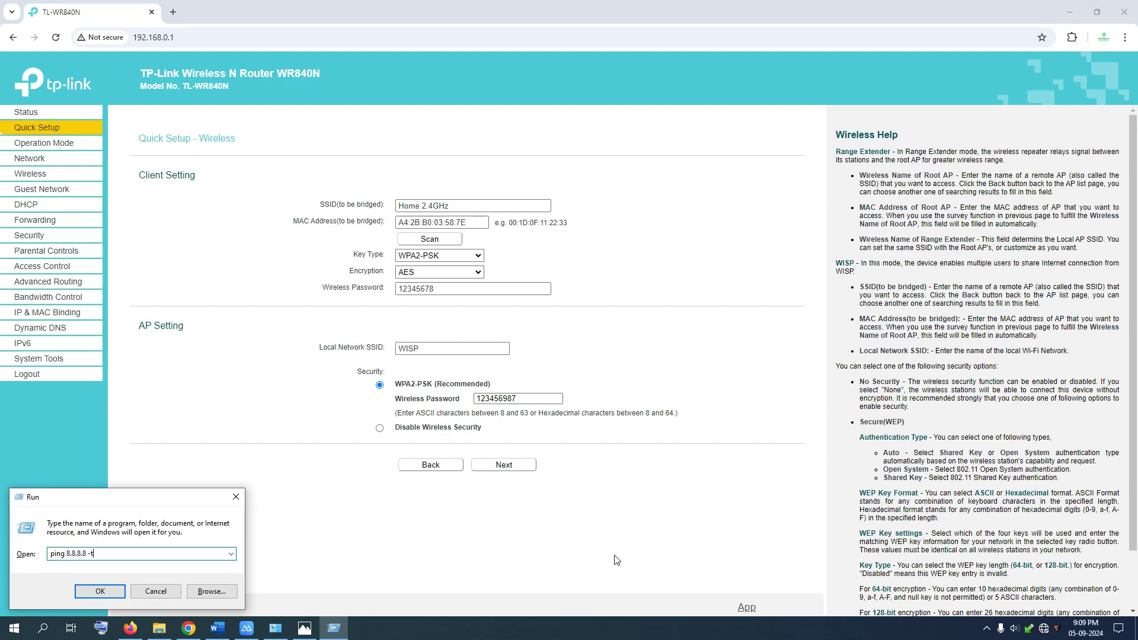
Run the continuous ping to 8.8.8.8, dock its console on the right, and advance to setup review.
key(Return)
drag(439, 94, 883, 126)
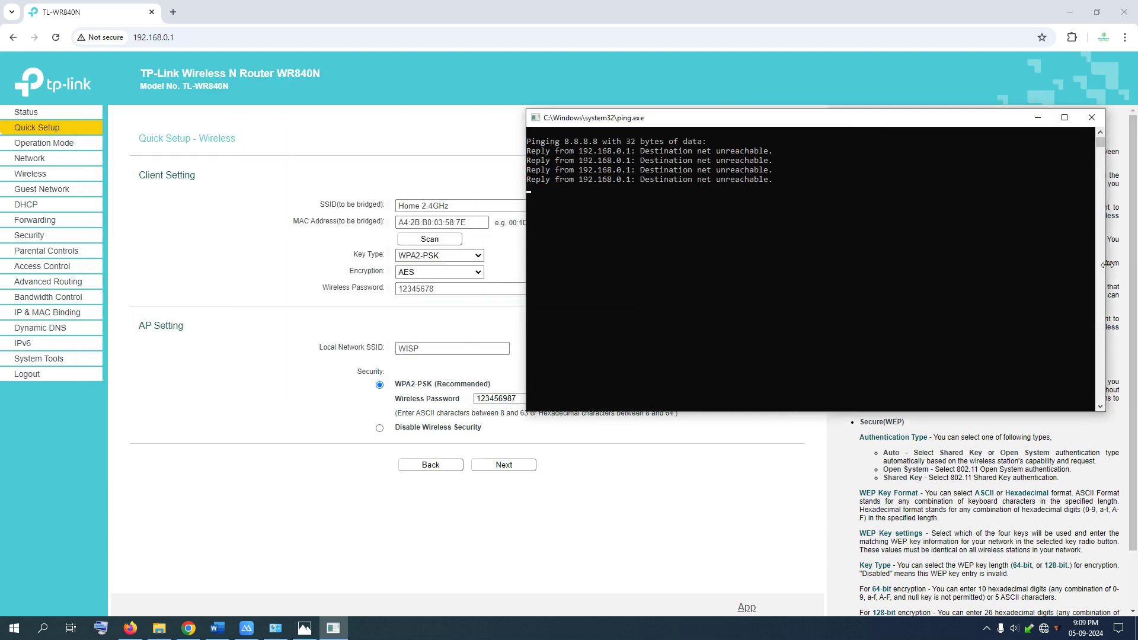
drag(1108, 265, 1024, 273)
drag(811, 121, 899, 97)
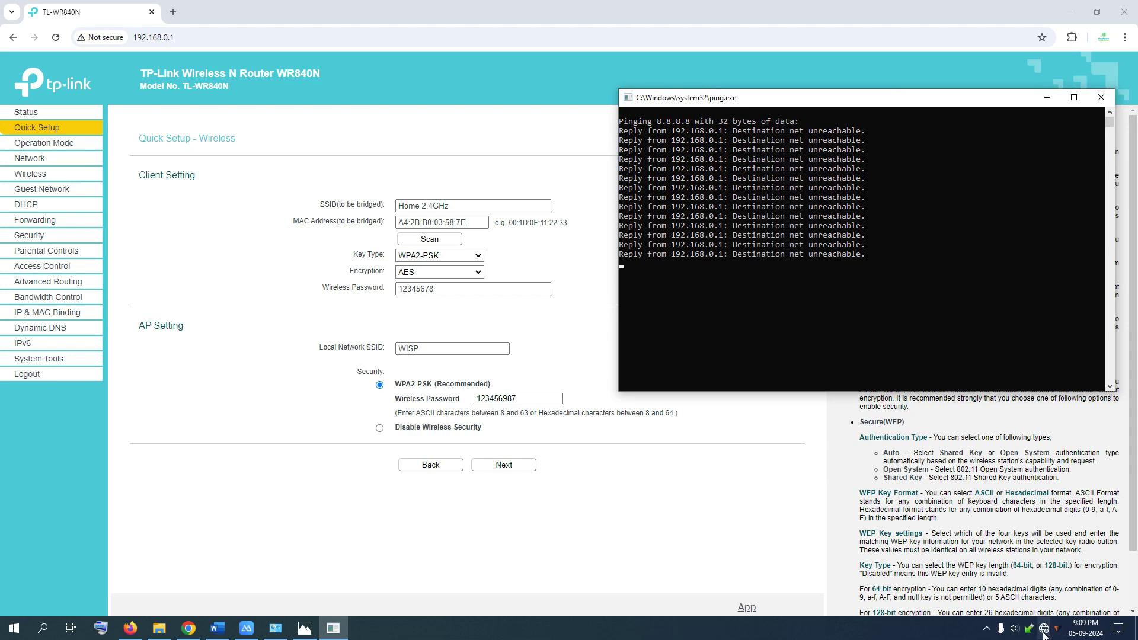
mouse_move(1043, 634)
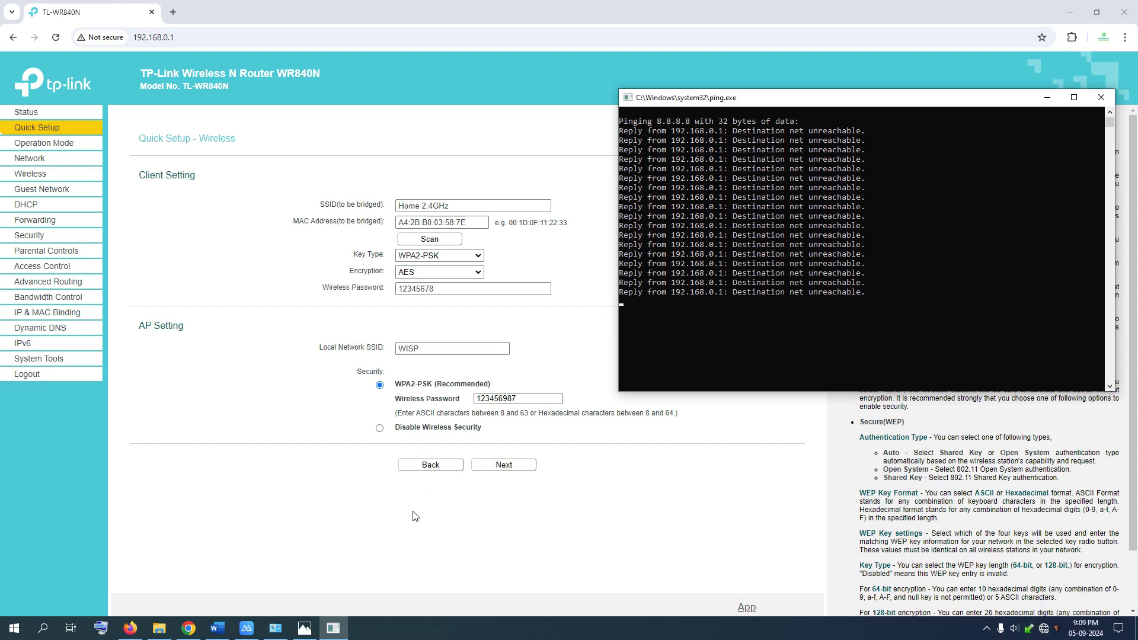
click(515, 465)
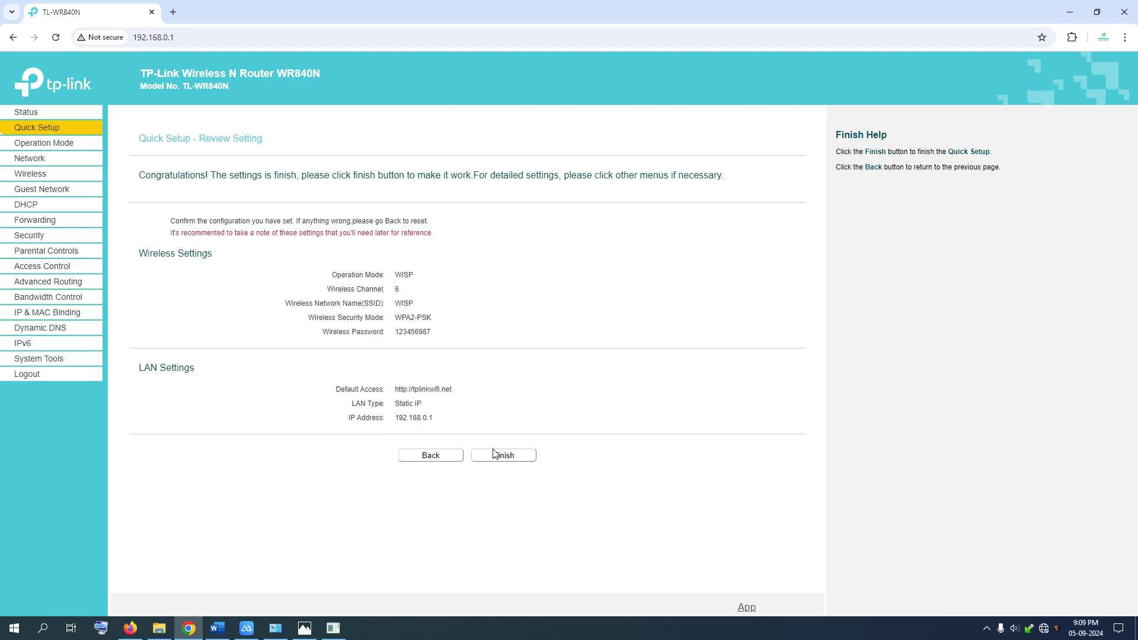
Finish the quick setup and bring the ping console back to the front, moved up-right.
click(501, 457)
click(333, 628)
drag(927, 100, 937, 92)
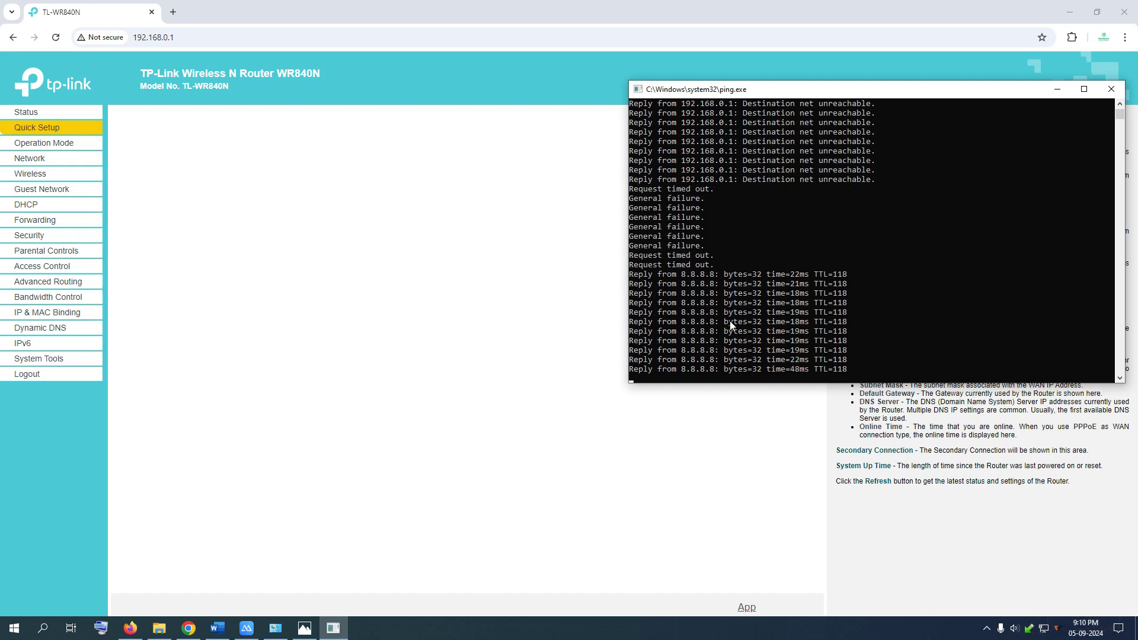
Open a new Chrome tab once the ping to 8.8.8.8 shows replies.
click(181, 13)
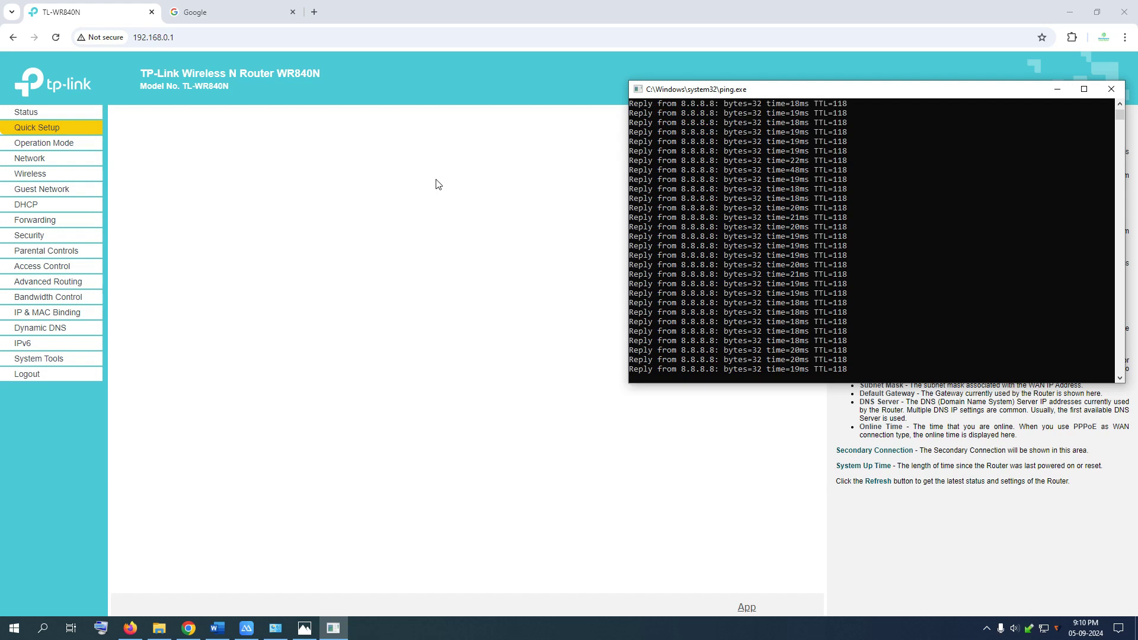
Search Google for 'speed test' in the new tab.
click(247, 5)
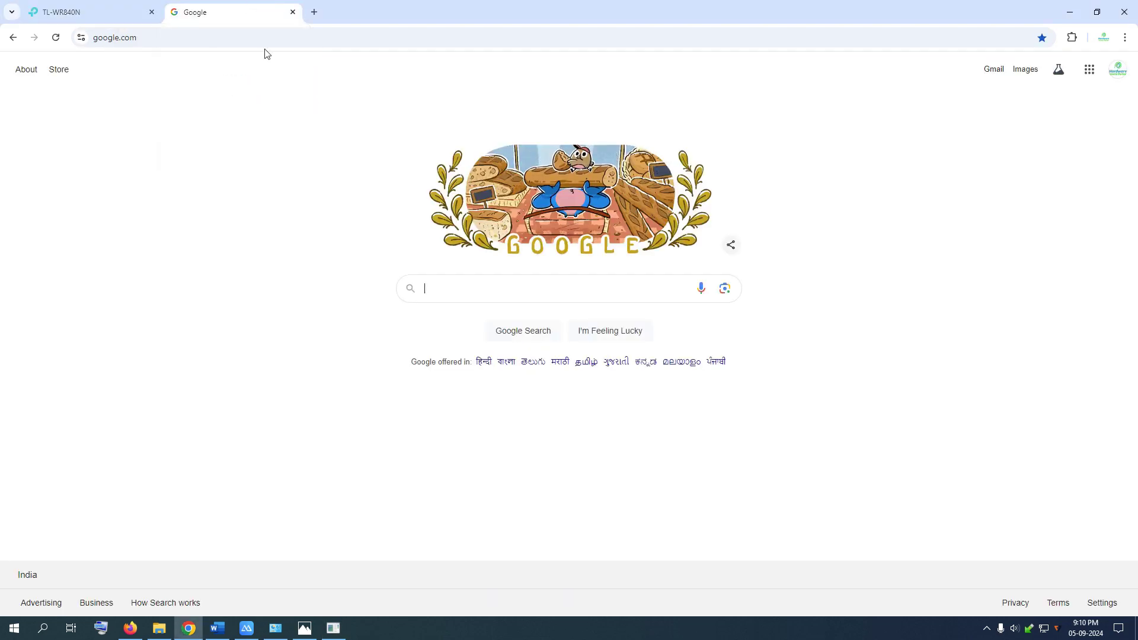
text(sp)
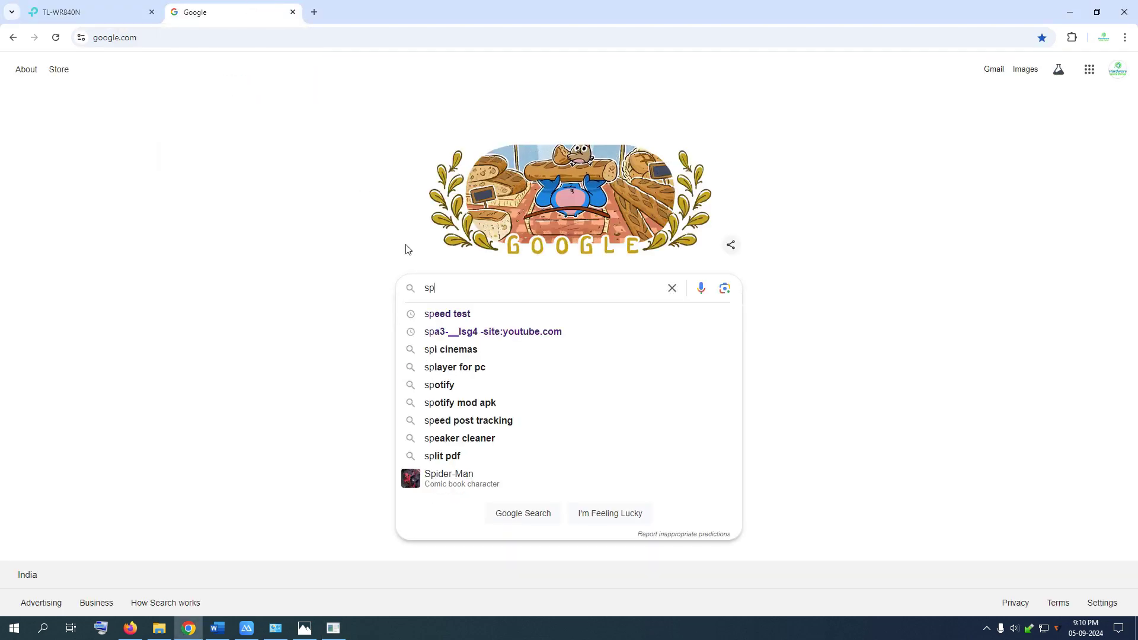
key(Down)
key(Return)
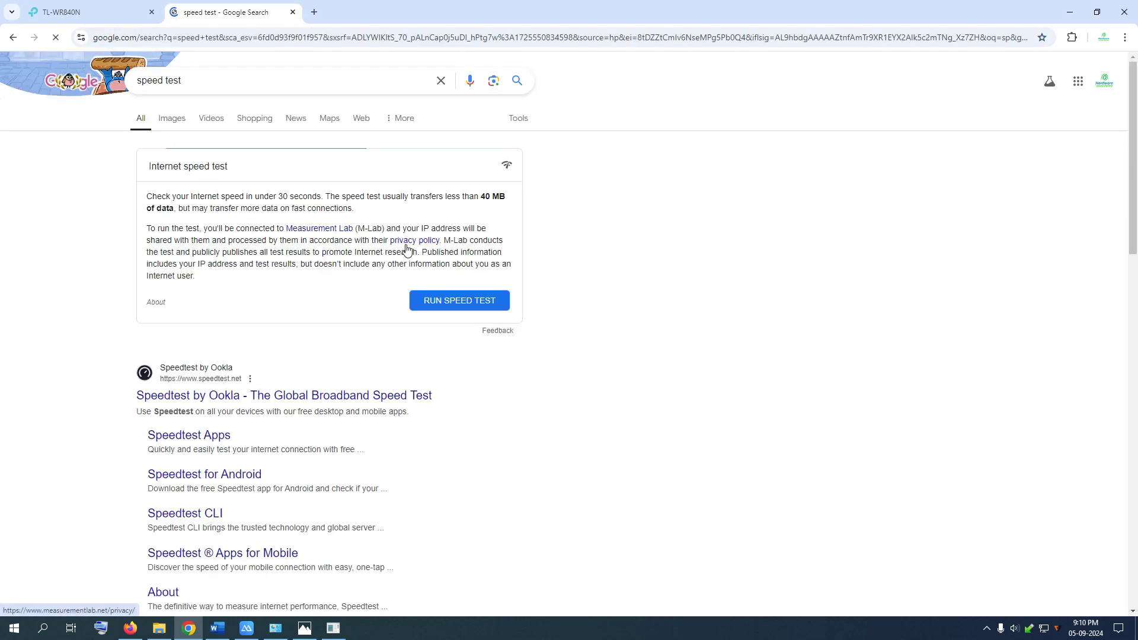
scroll(407, 261, down, 2)
scroll(407, 261, down, 5)
Start the Speakeasy speed test and bring the ping console forward.
click(236, 359)
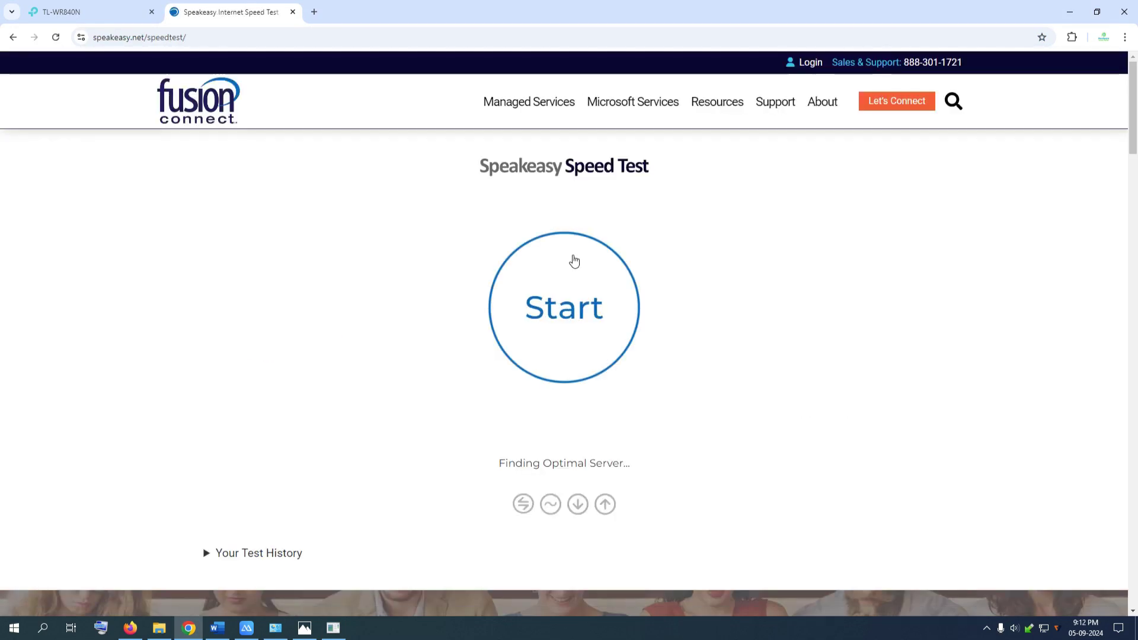
click(555, 289)
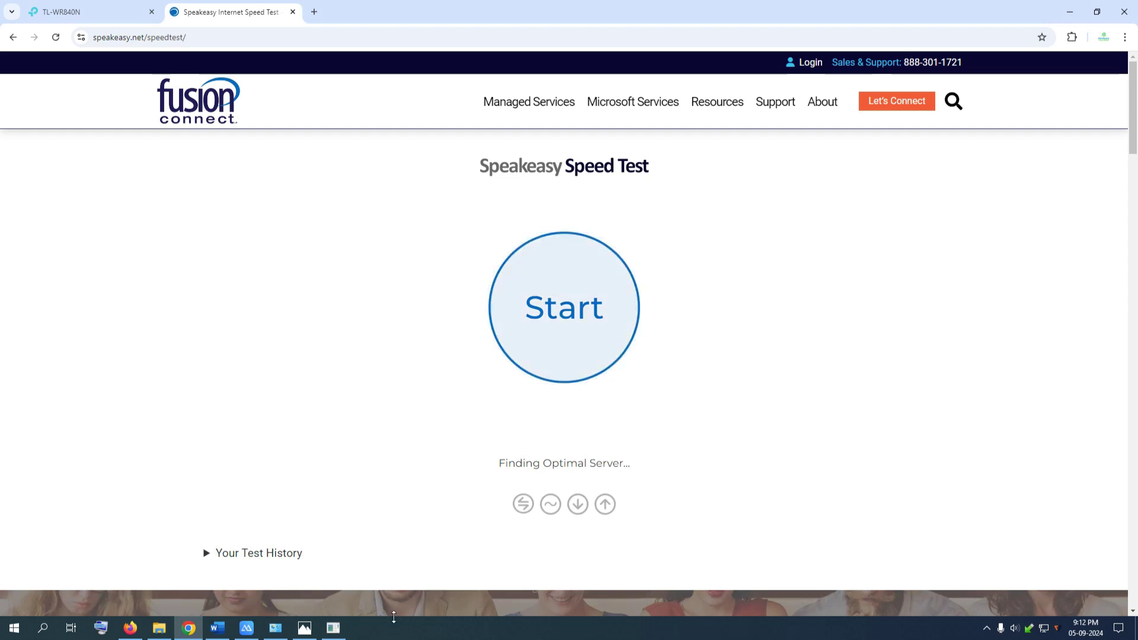
click(333, 628)
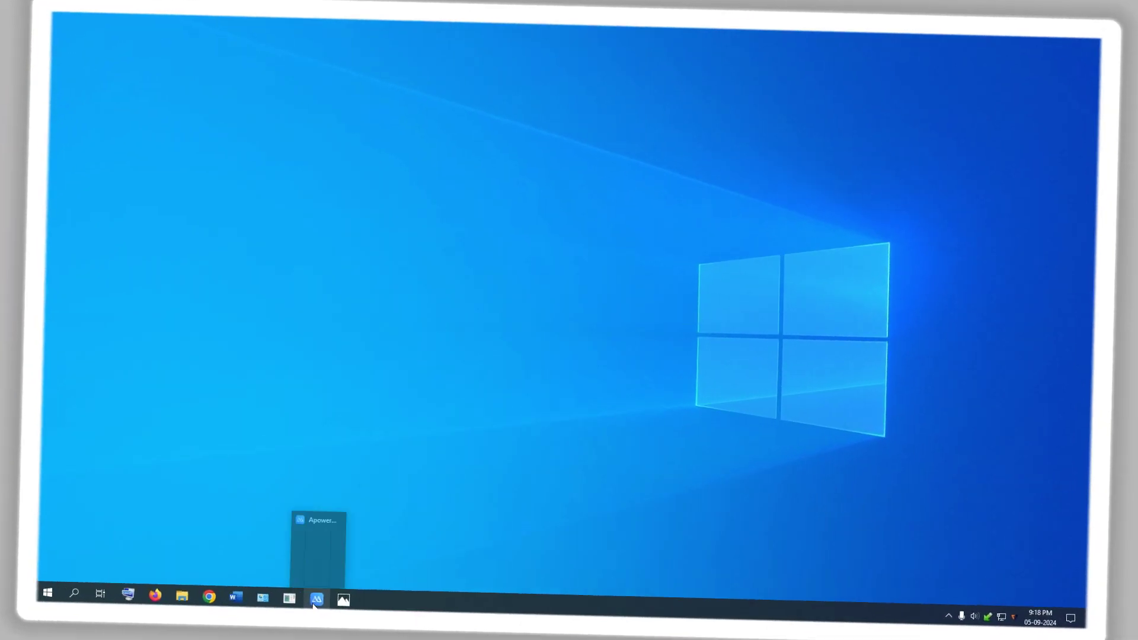
Restore the mirrored phone on the left and open the router screenshot in a window beside it.
click(315, 600)
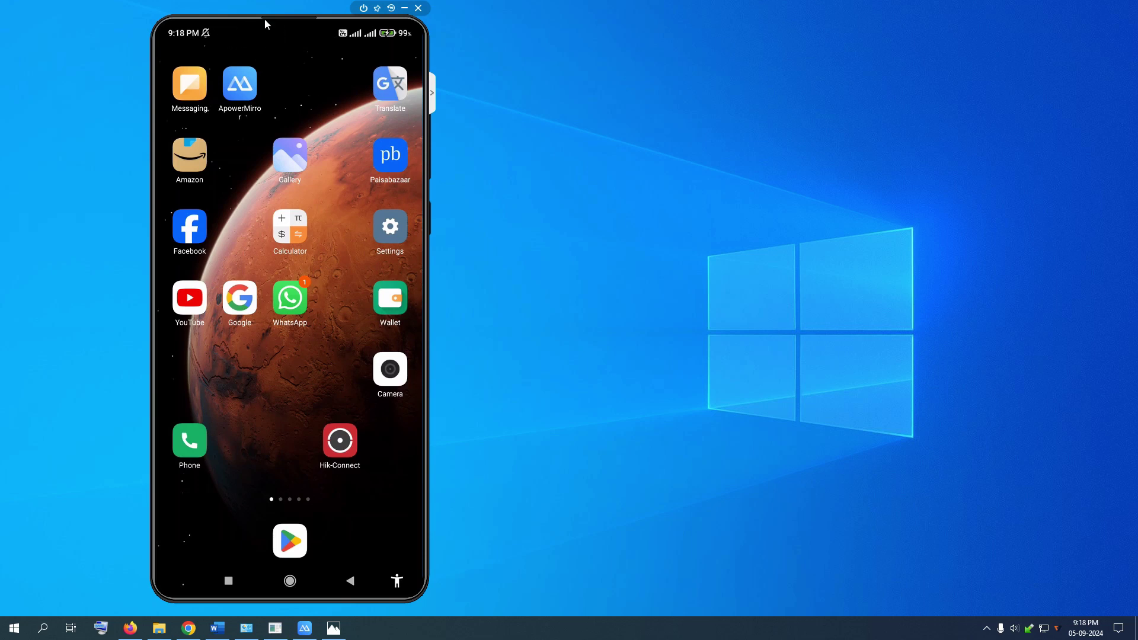
drag(277, 23, 219, 22)
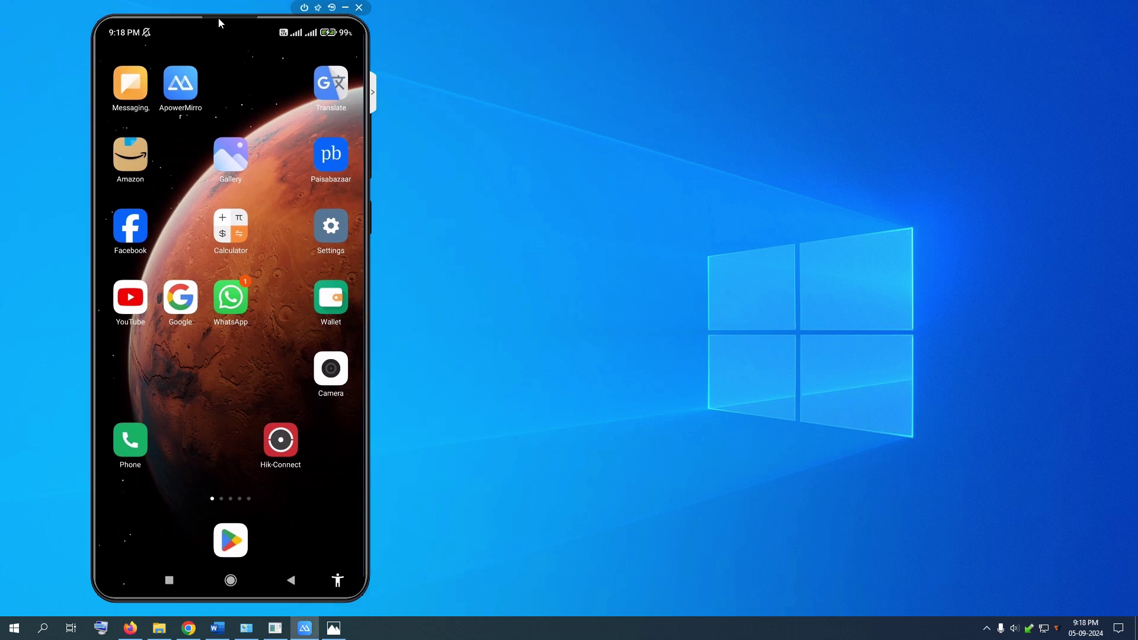
click(330, 635)
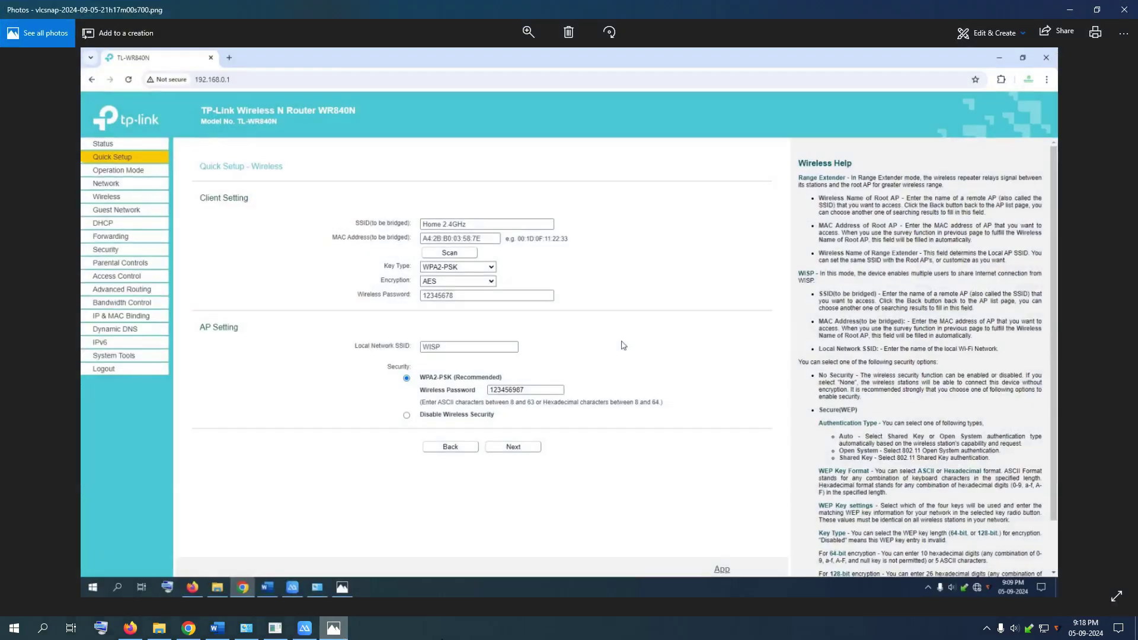
click(1097, 10)
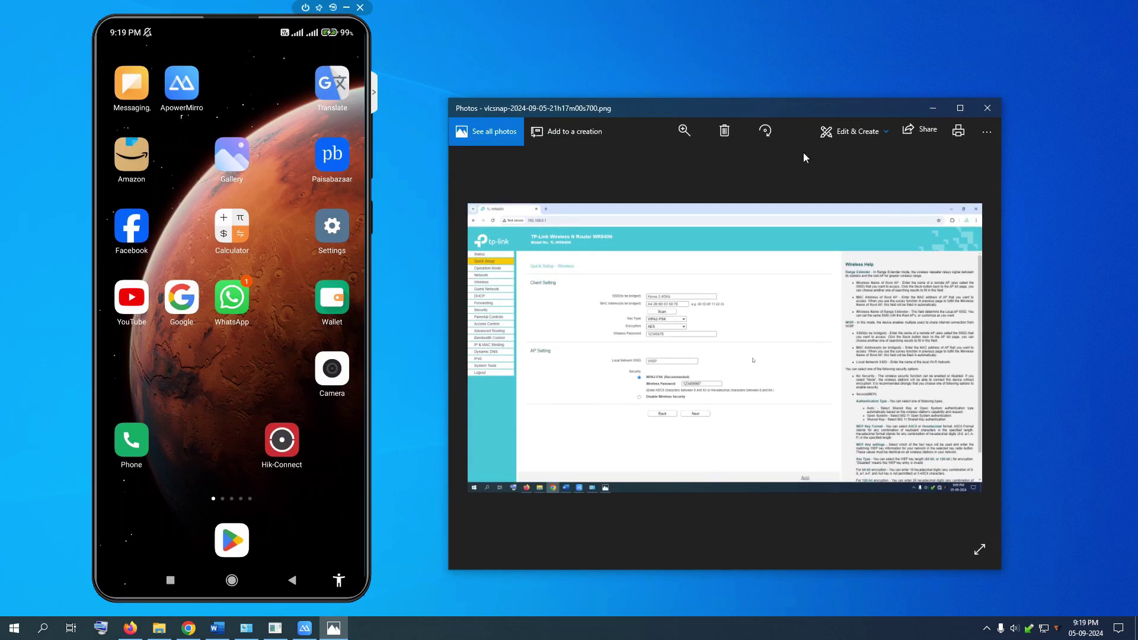
Adjust the screenshot's zoom and pull down the phone's quick settings panel.
click(679, 135)
drag(633, 158, 650, 162)
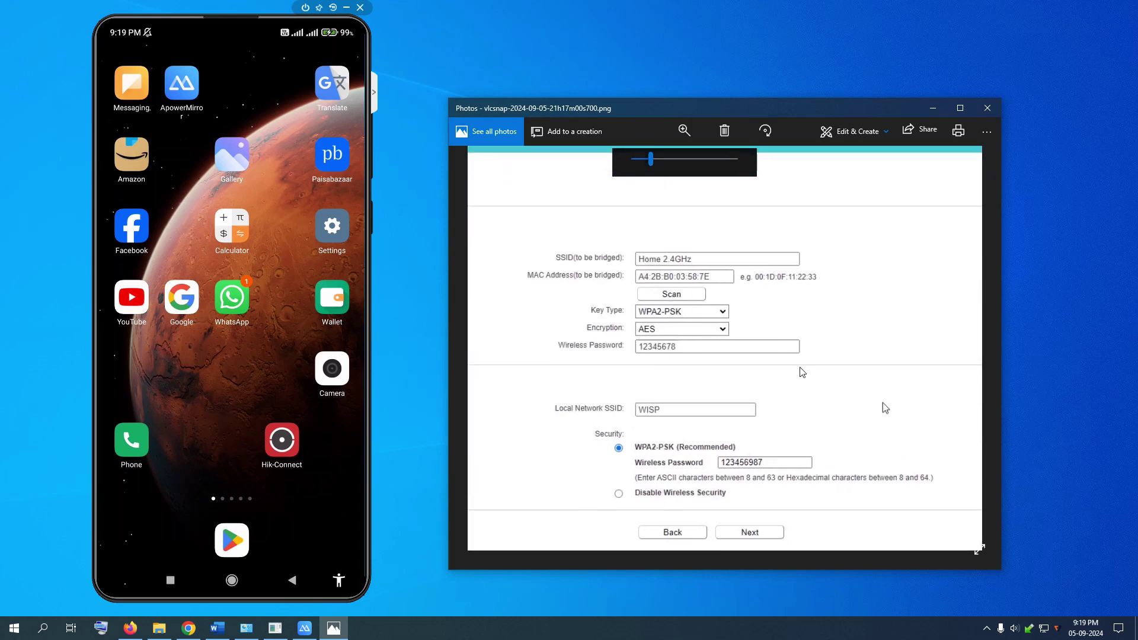
click(684, 131)
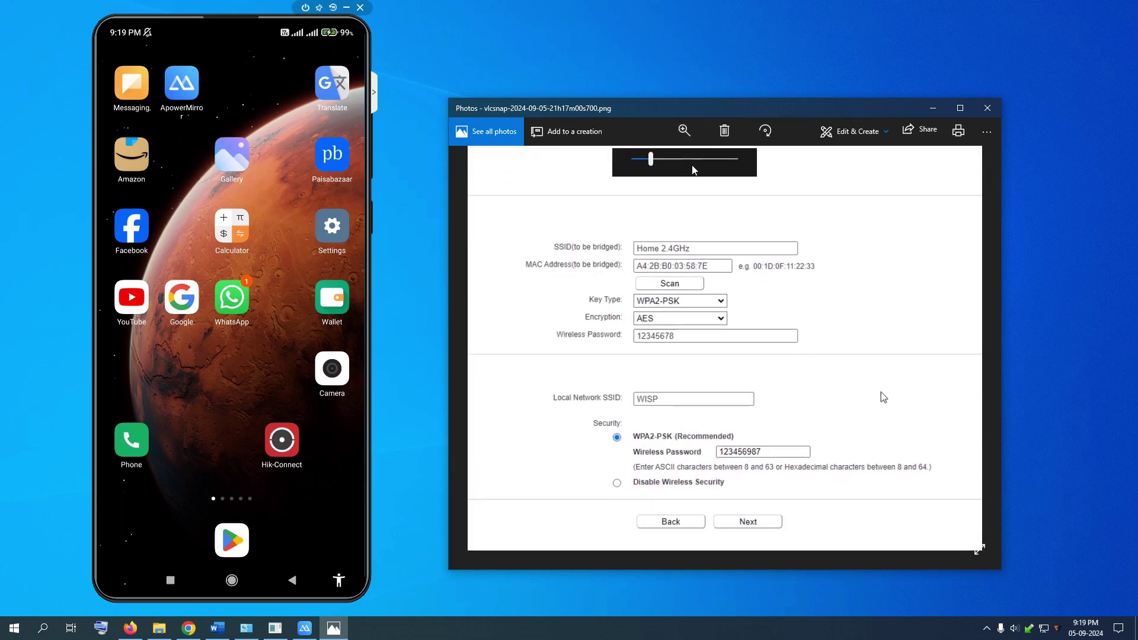
mouse_move(650, 159)
mouse_down()
mouse_move(638, 162)
mouse_move(651, 159)
mouse_up()
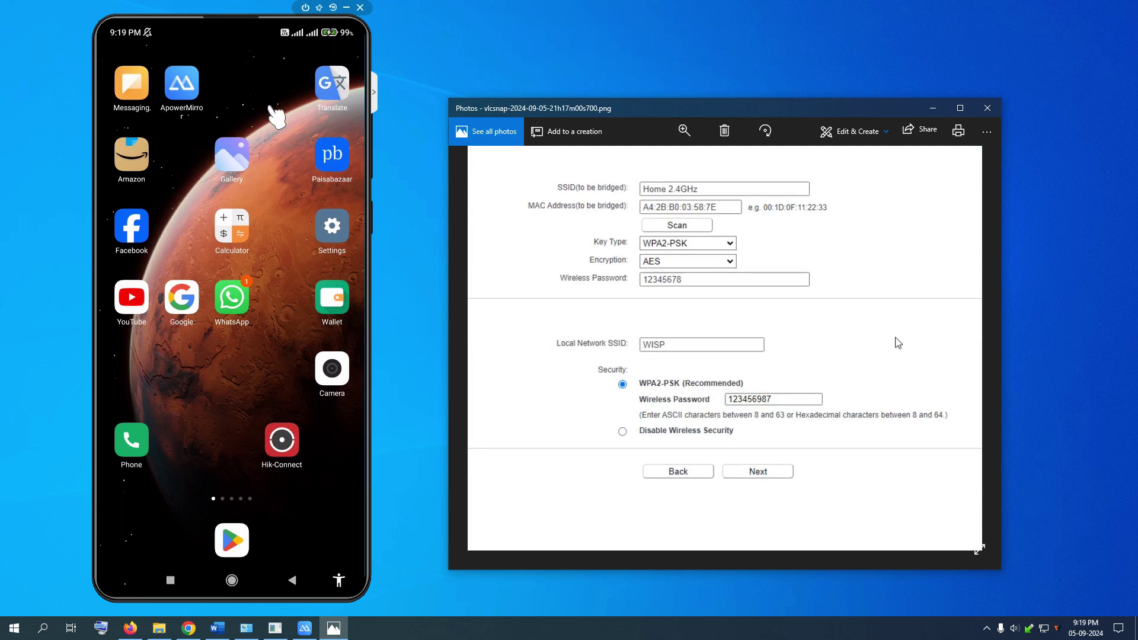
drag(275, 117, 277, 237)
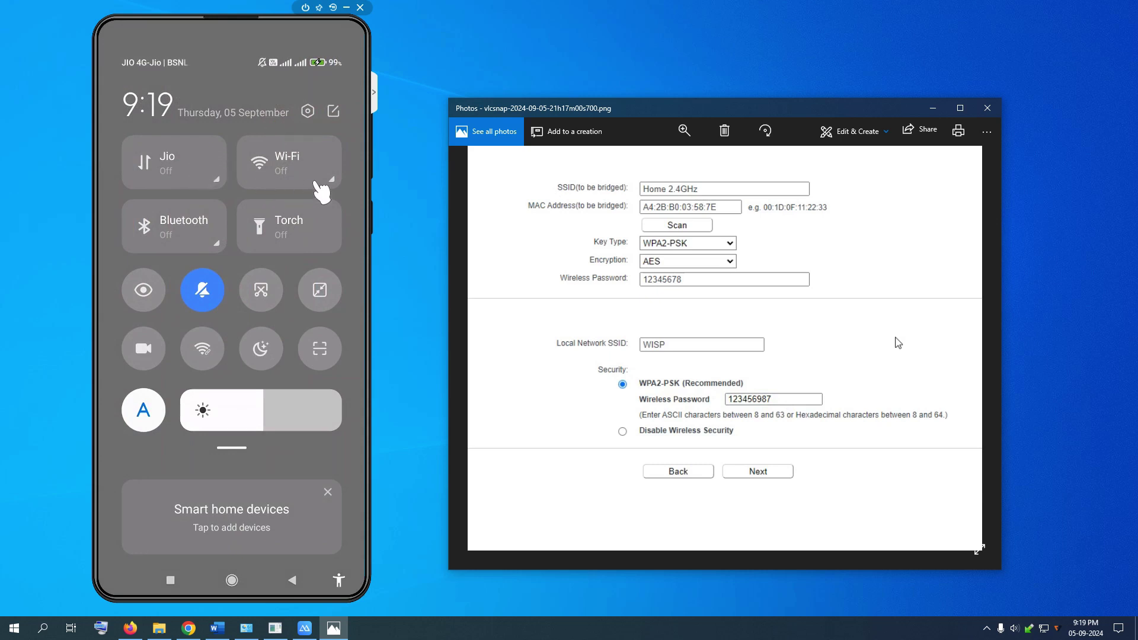
Turn on the phone's Wi-Fi and select WISP from the available networks.
click(329, 165)
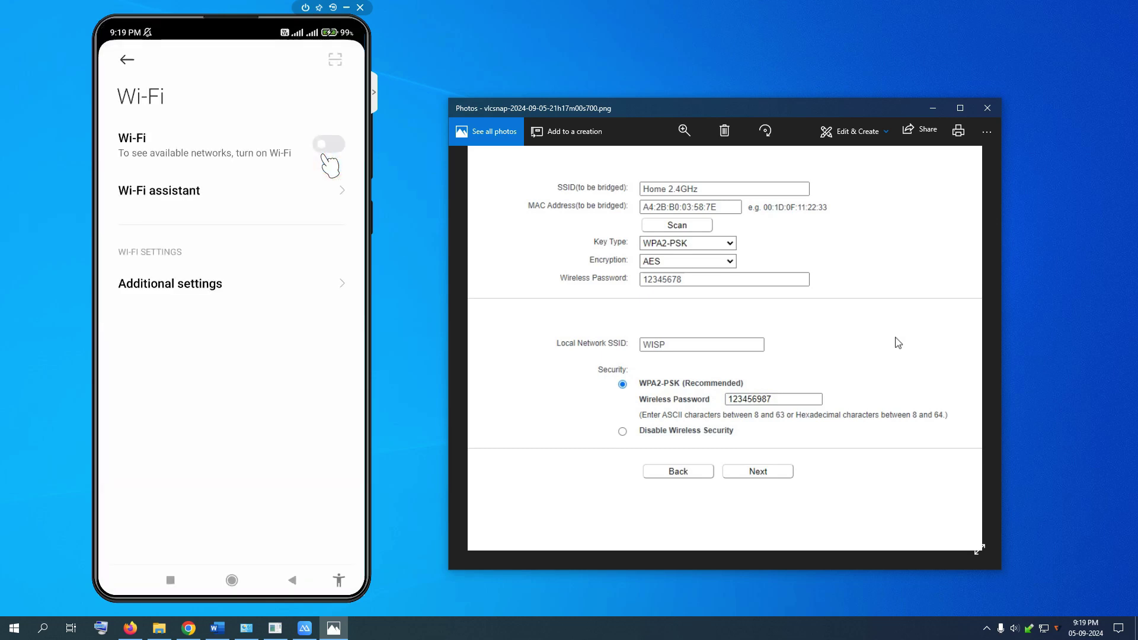
click(325, 155)
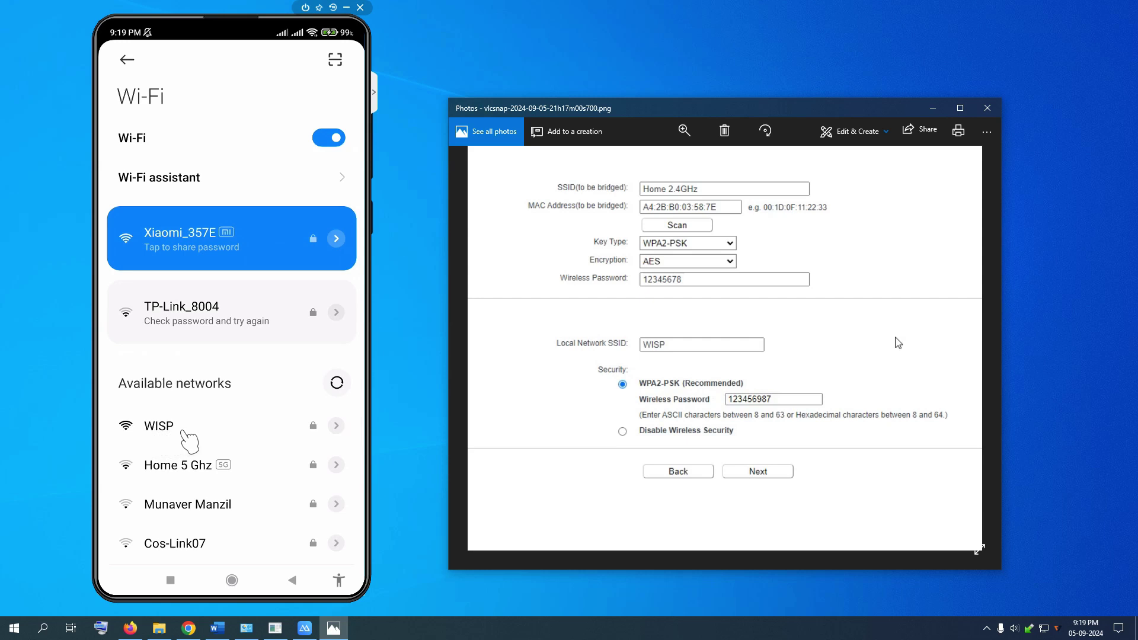
scroll(188, 440, down, 1)
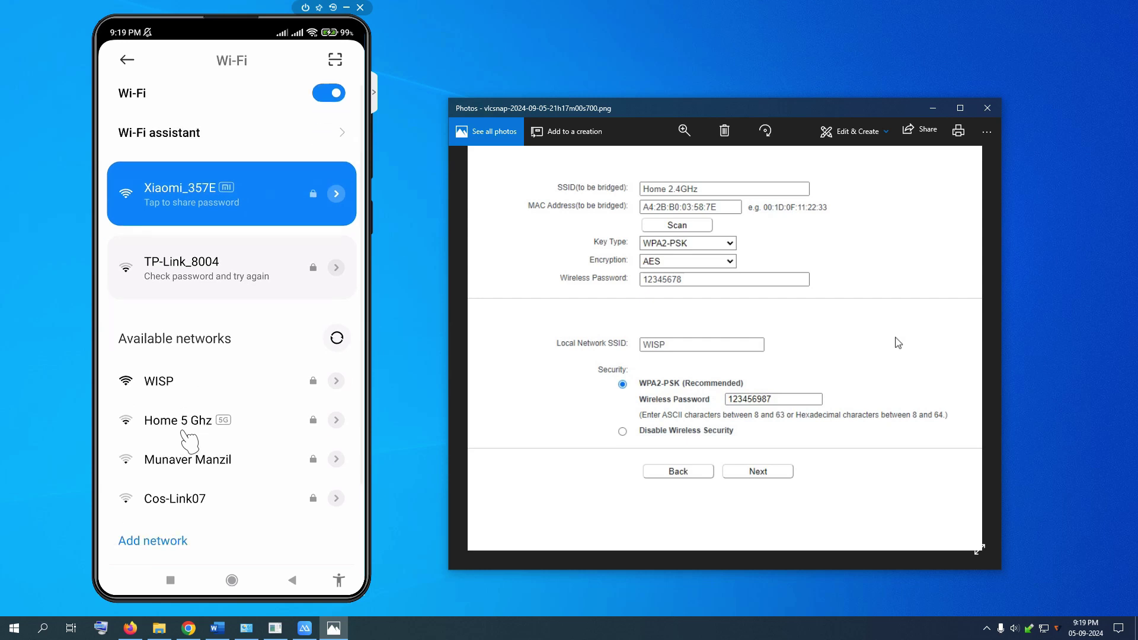
click(185, 379)
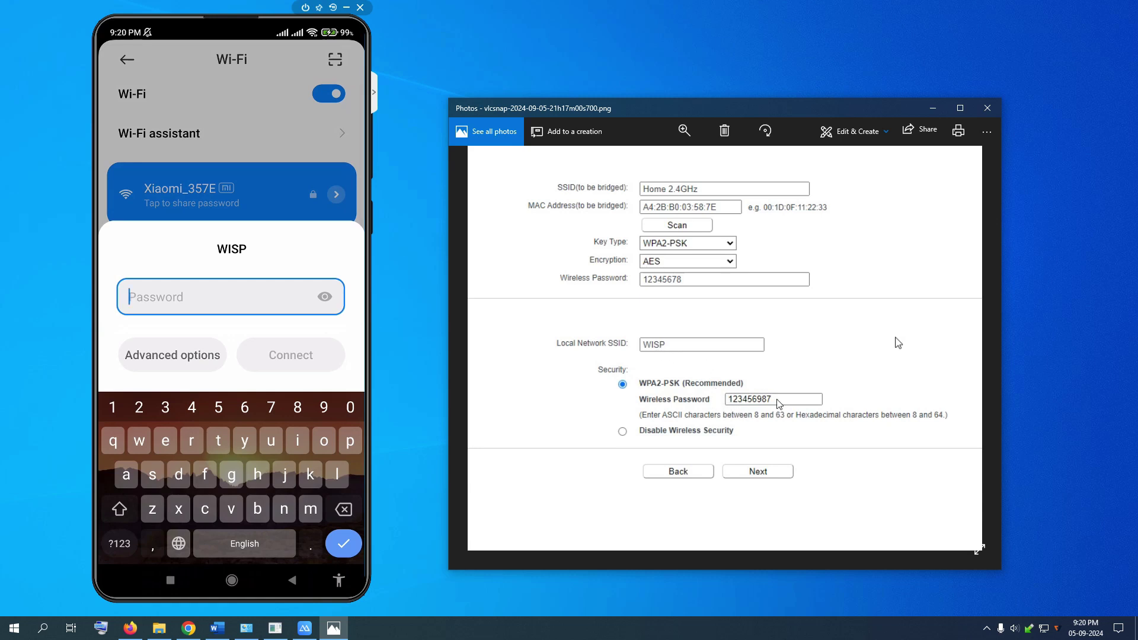
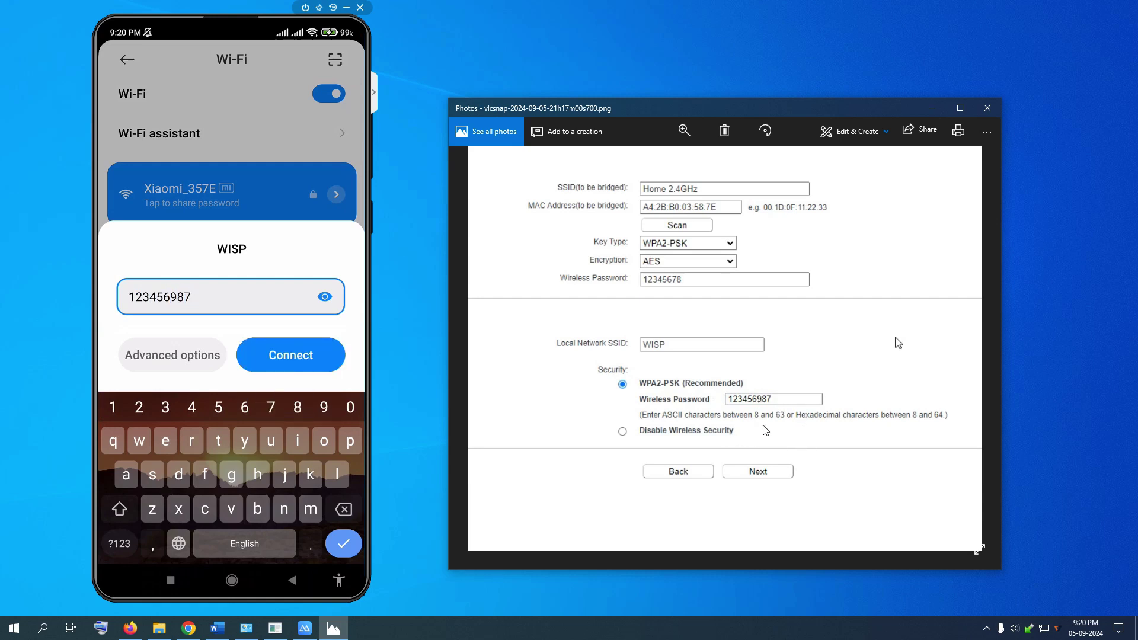
Enter the WISP Wi-Fi password on the phone and connect.
key(Return)
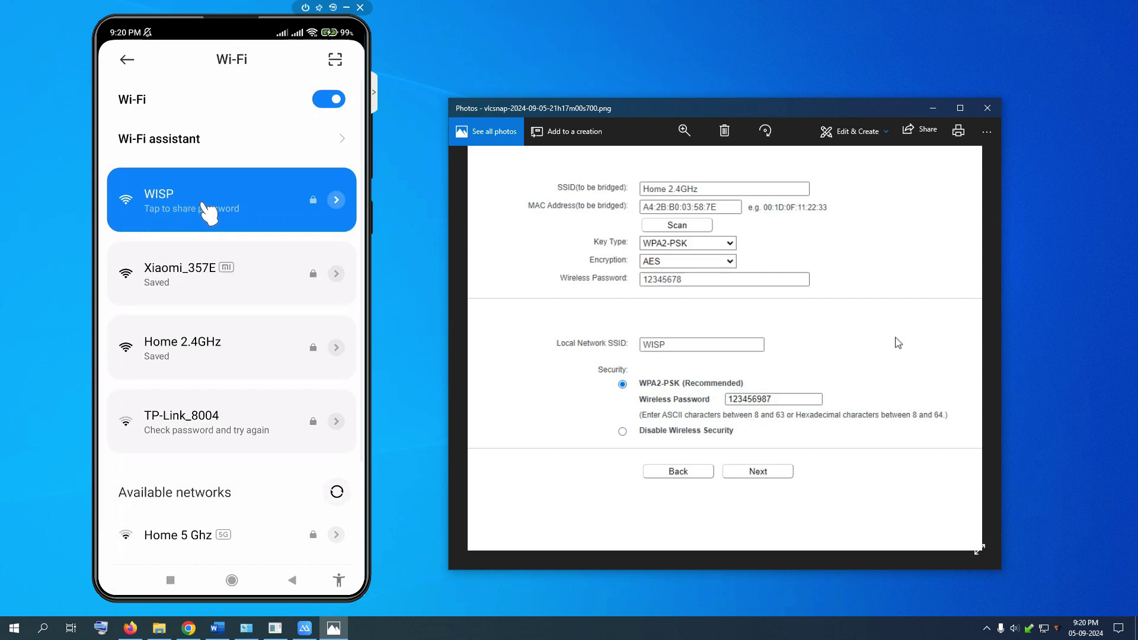
View WISP's share QR code, close it, and confirm WISP shows Connected in quick settings.
click(209, 212)
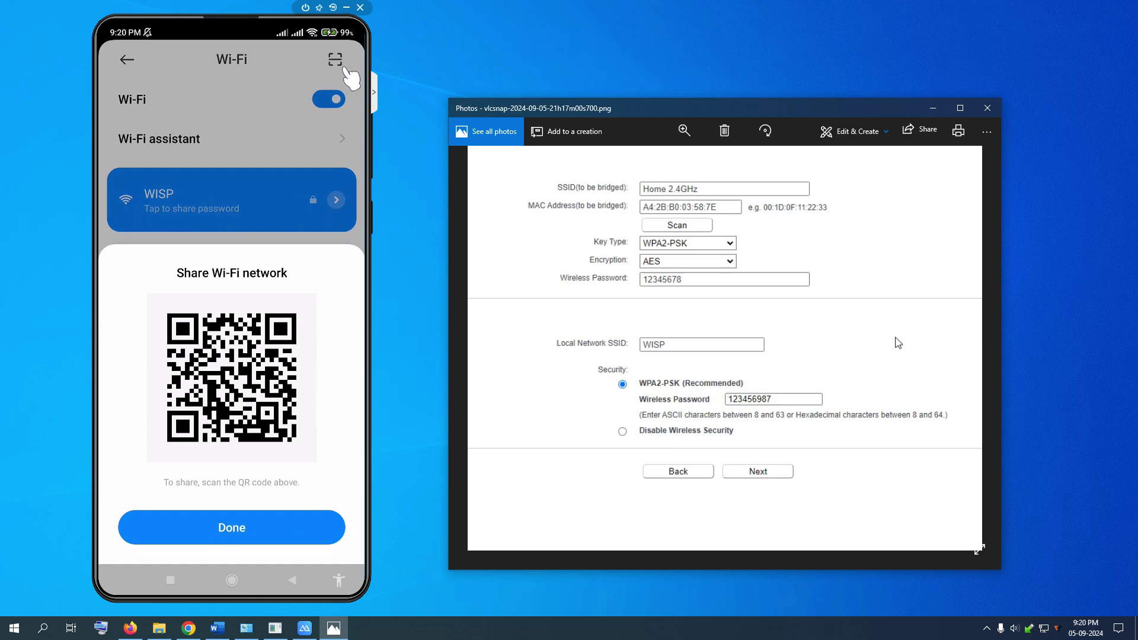
right_click(252, 438)
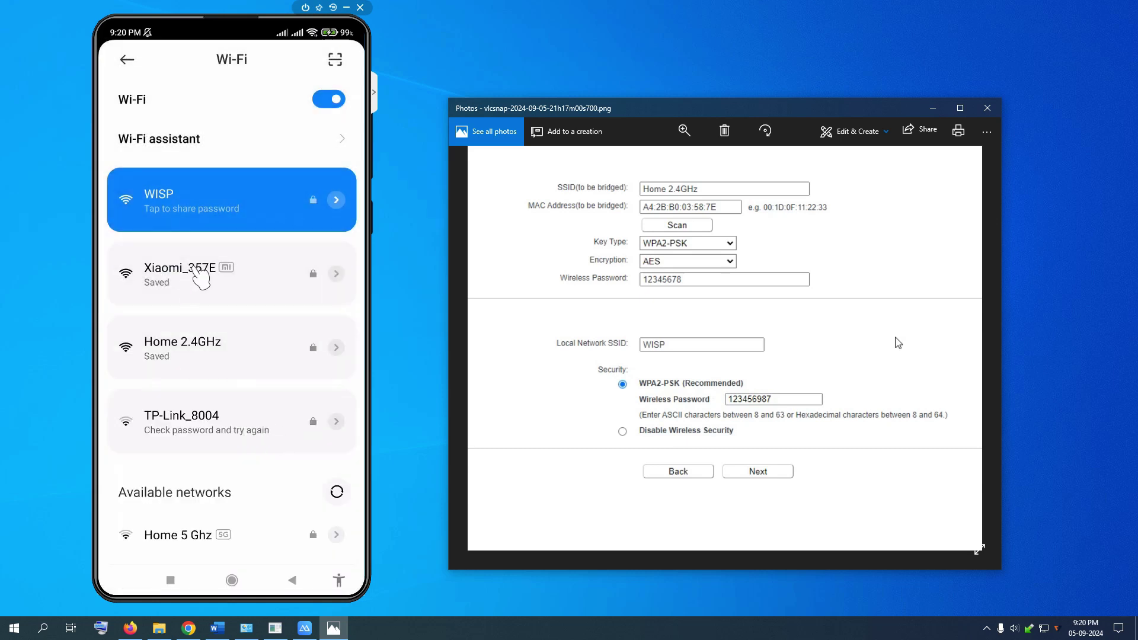
drag(201, 278, 202, 308)
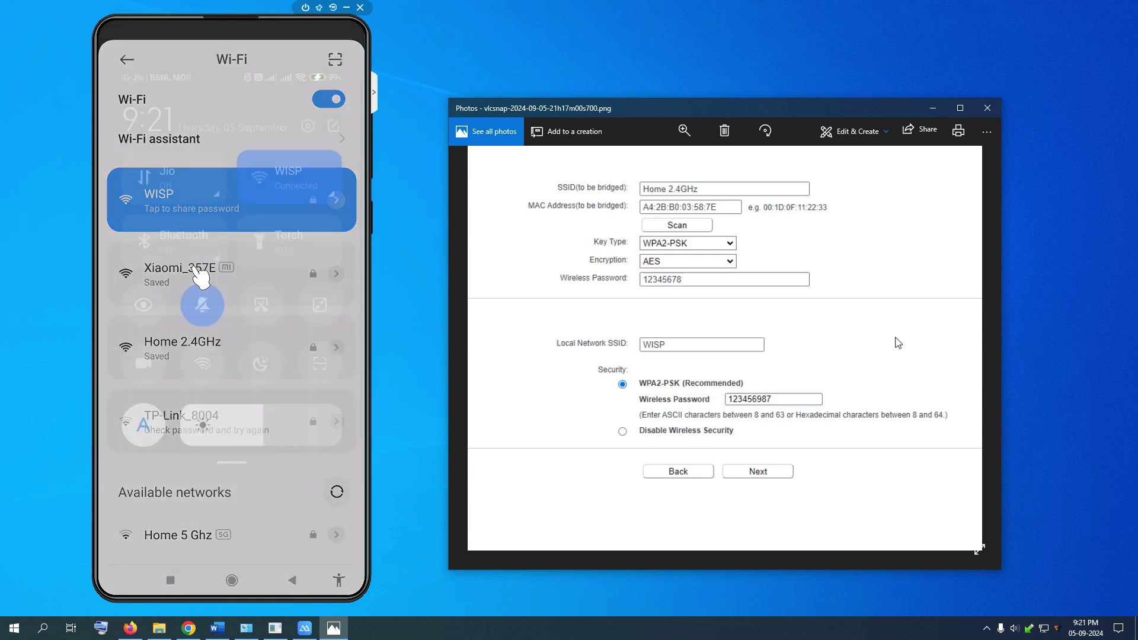